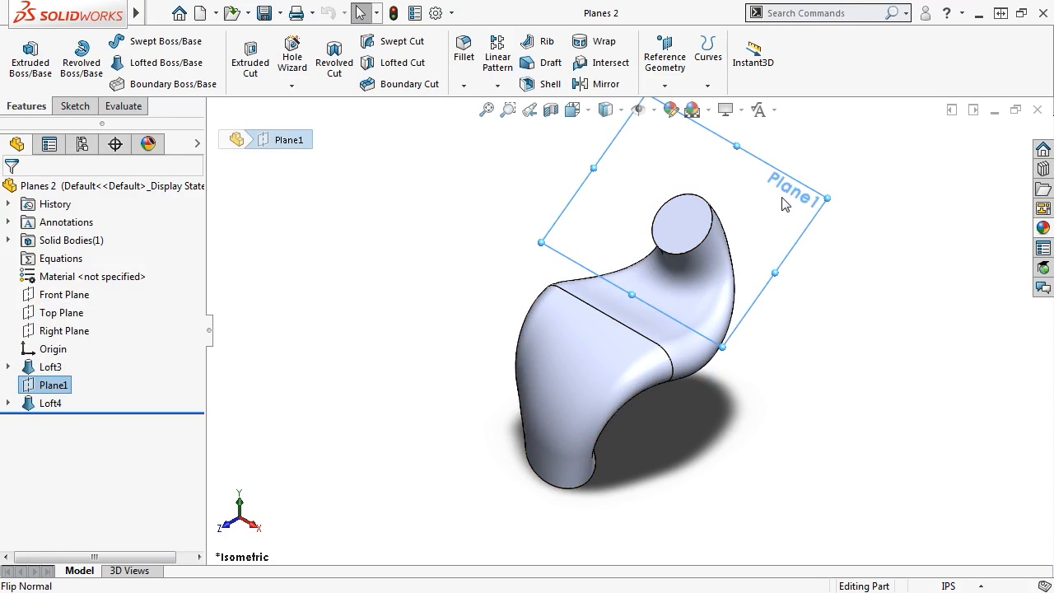
Switch to the Planes 1 part and examine how the profile Sketch2 of Sweep1 sits on Plane1.
key("ctrl+Tab")
key("ctrl+Tab")
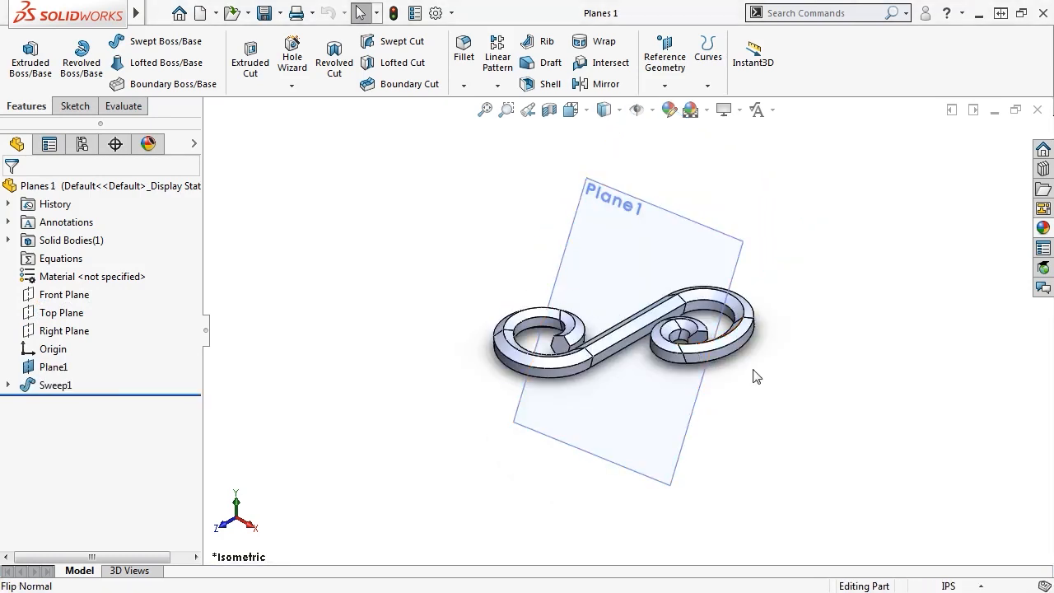
middle_click_drag(753, 374, 727, 334)
key("ctrl+7")
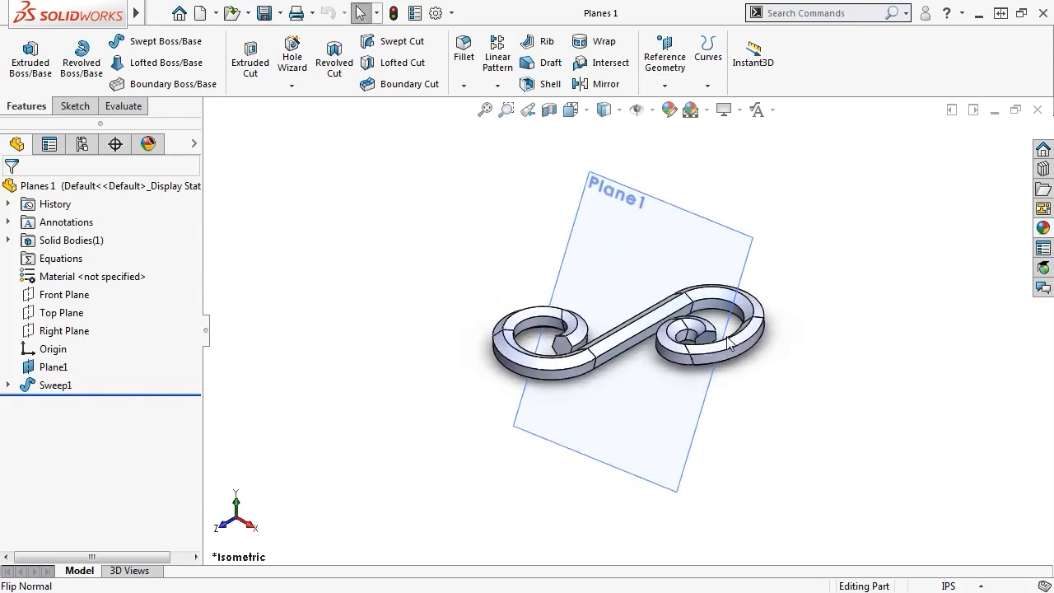
left_click(8, 385)
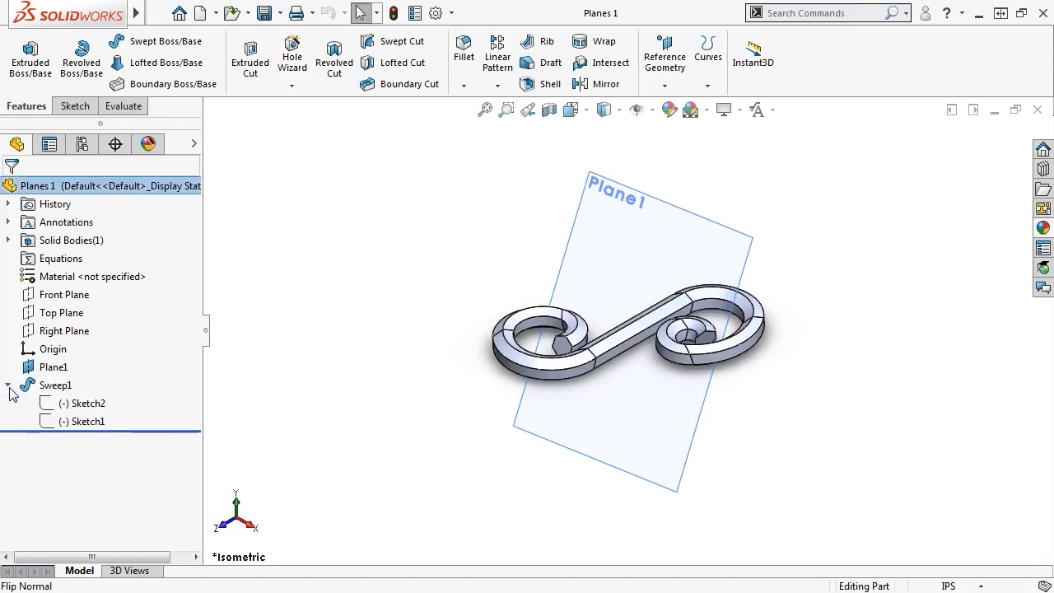
left_click(70, 403)
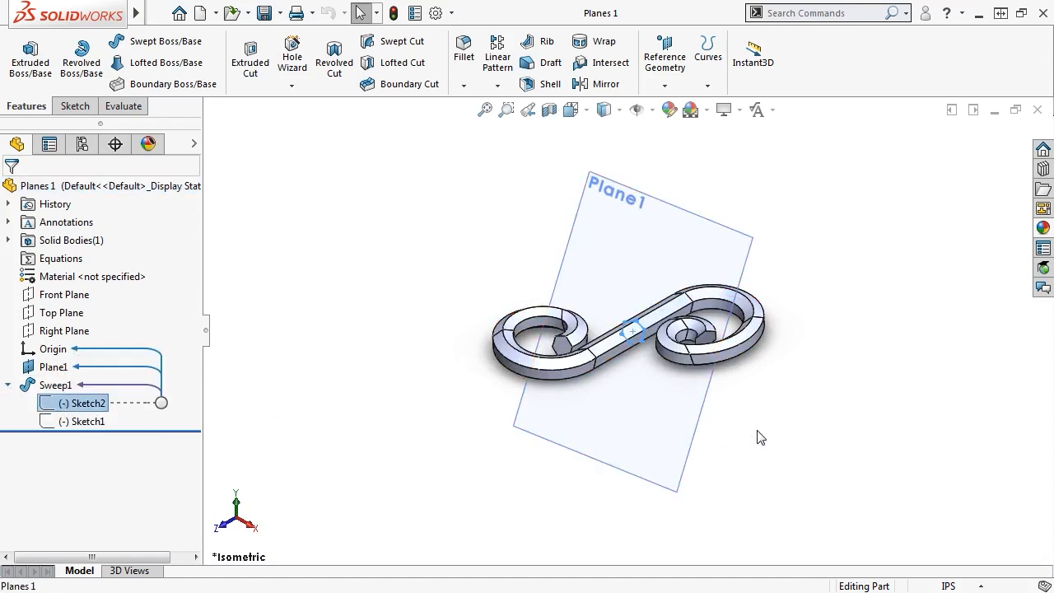
middle_click_drag(759, 437, 682, 437)
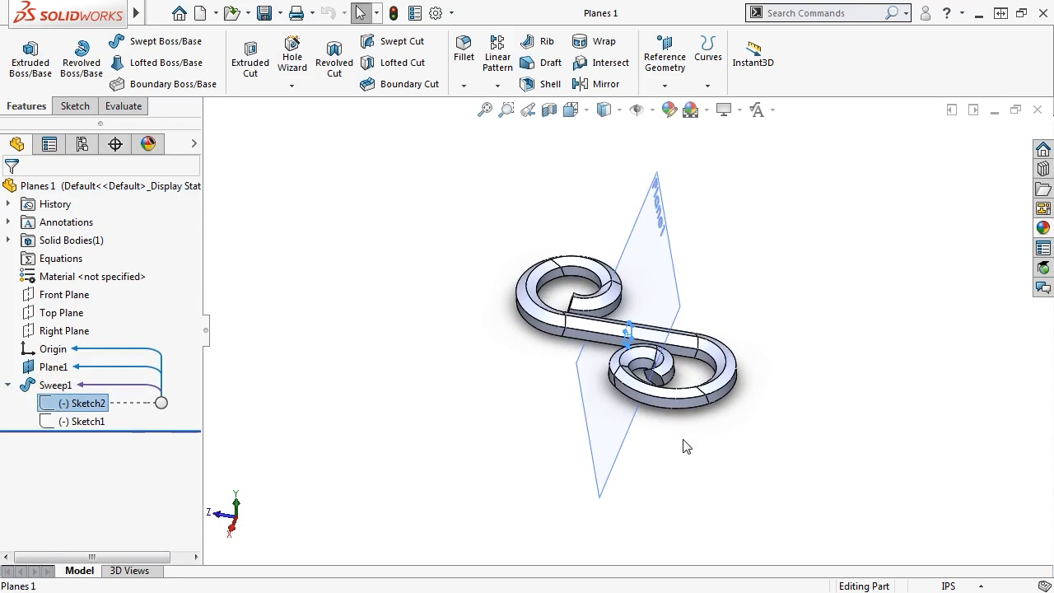
key("ctrl+7")
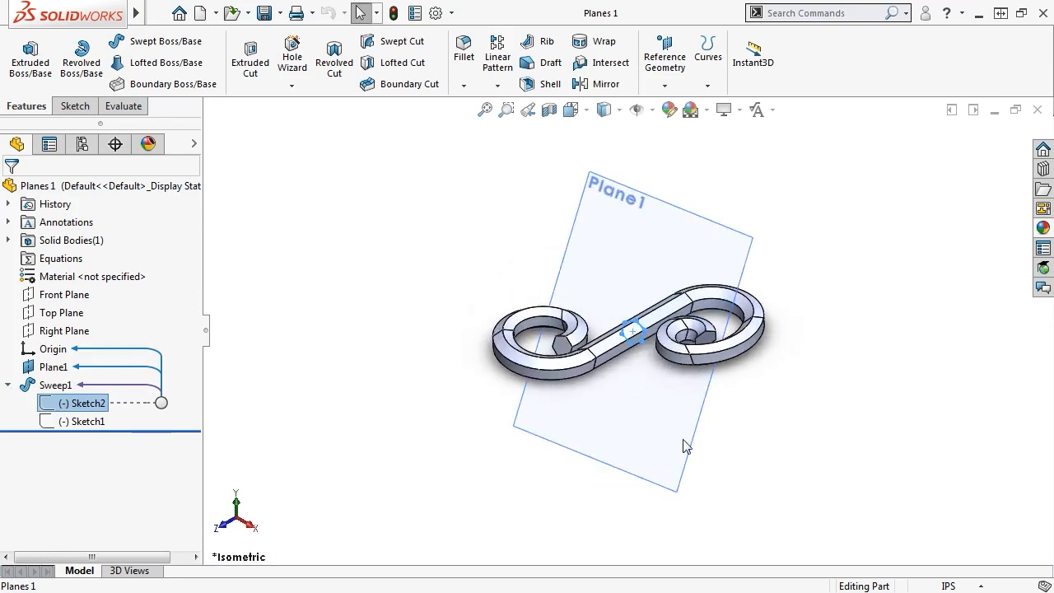
Switch to the Planes 3 part and start a reference plane with the yellow box's +X side face as first reference.
key("ctrl+Tab")
key("ctrl+Tab")
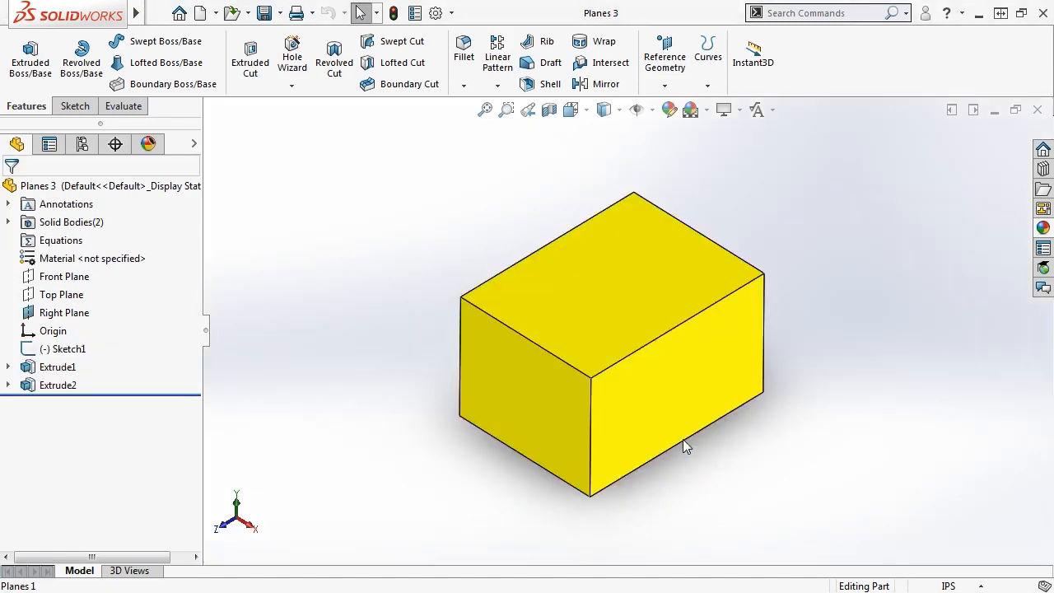
left_click(665, 86)
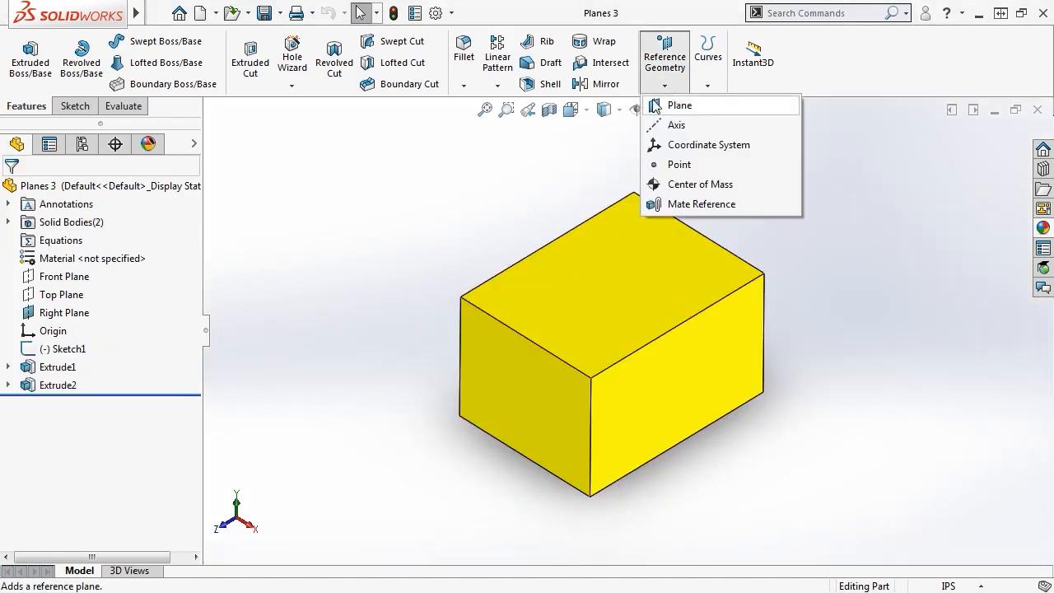
left_click(658, 105)
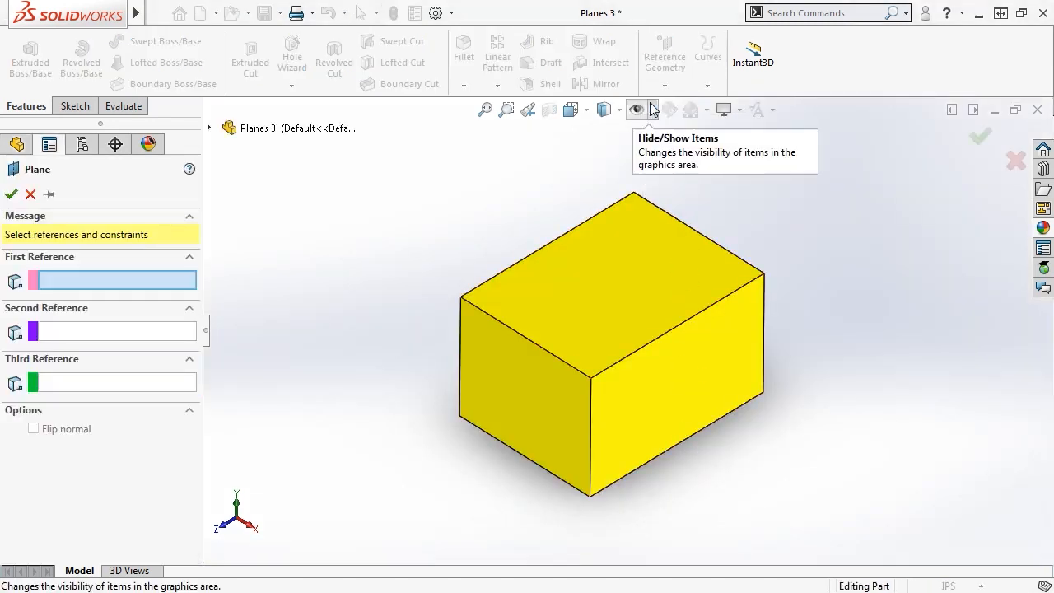
left_click(677, 360)
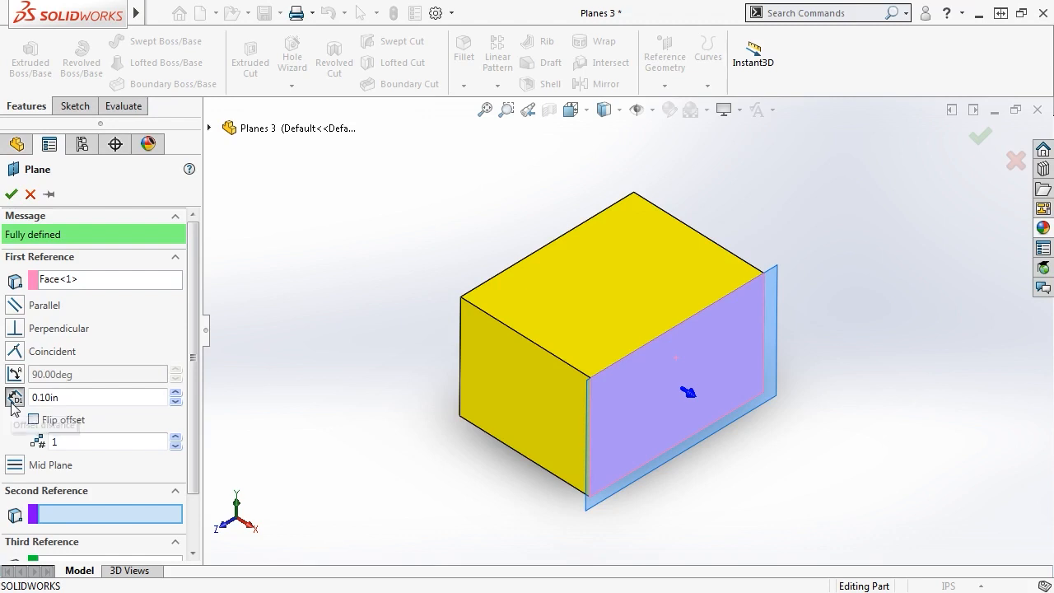
Set the plane's offset distance to 0.30 in with three instances and flip the offset into the box.
left_click_drag(174, 393, 175, 396)
left_click(174, 393)
left_click(175, 402)
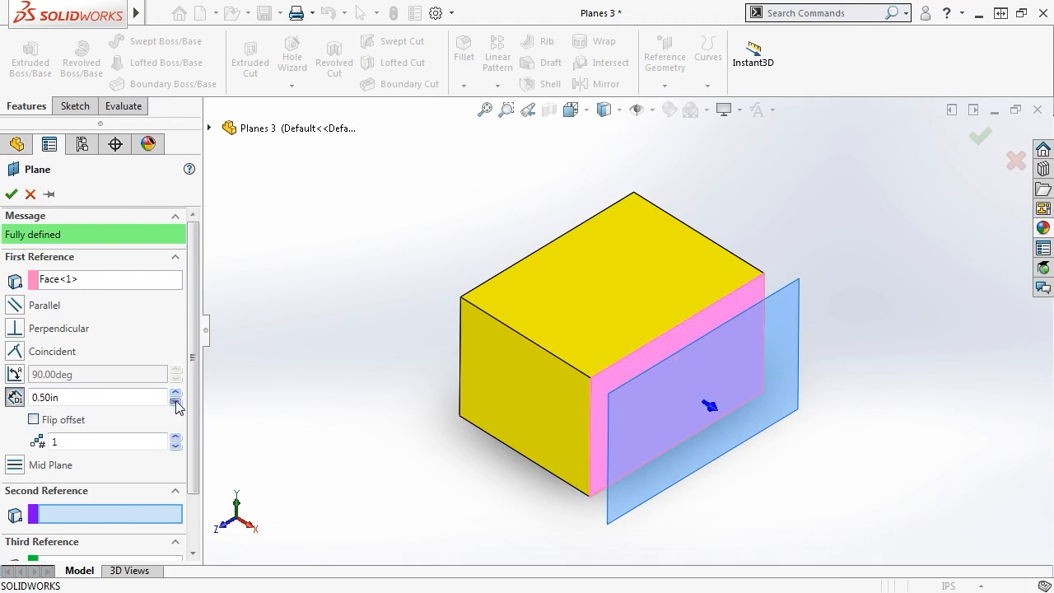
left_click(175, 402)
left_click(175, 402)
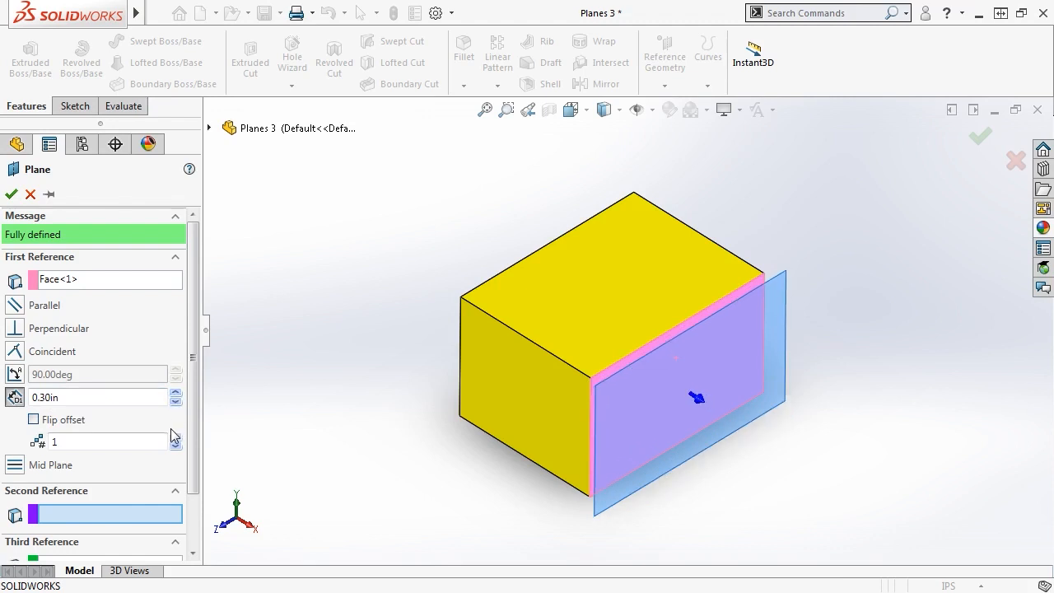
left_click(175, 438)
left_click(174, 438)
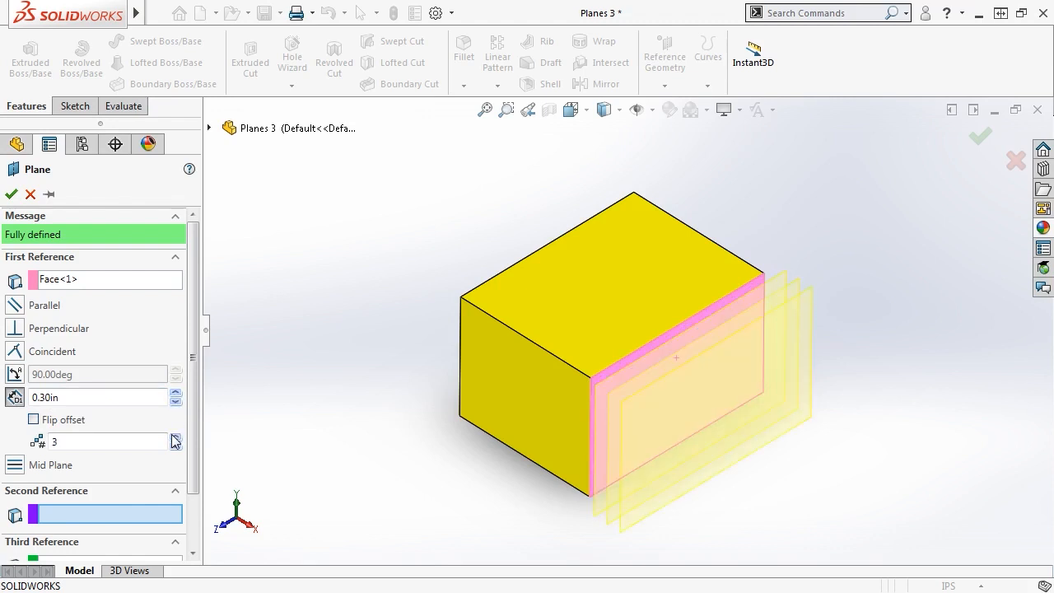
left_click(34, 420)
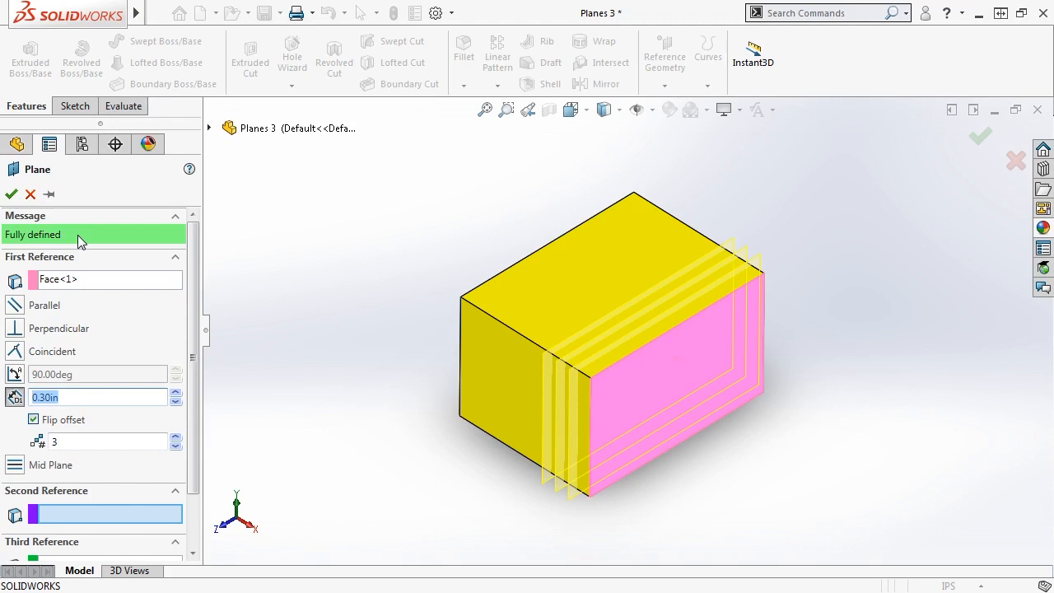
Try a plane constrained only as parallel to the box face, and remove that face reference.
left_click(15, 305)
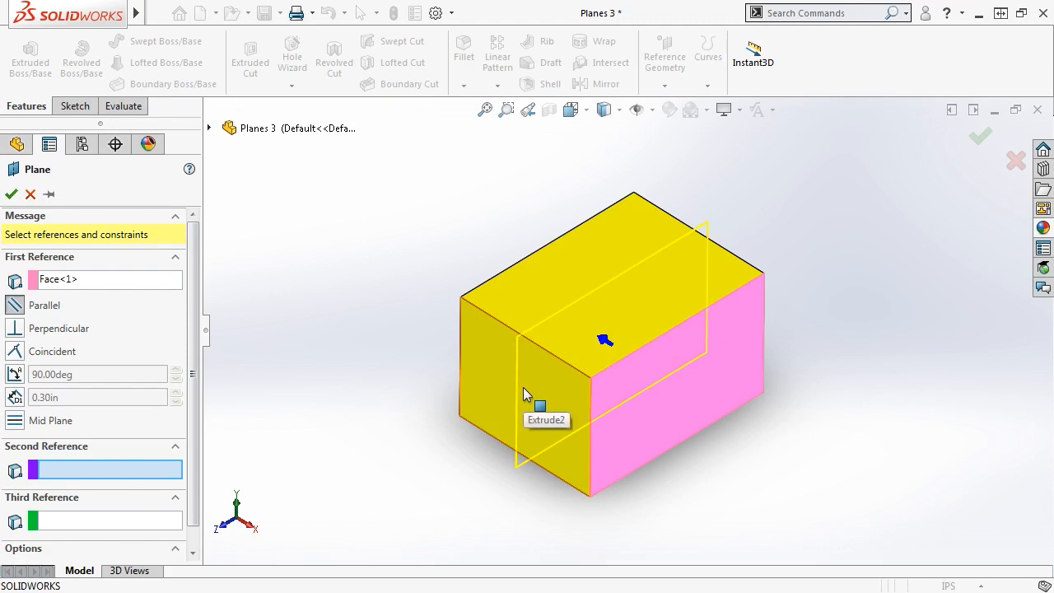
left_click(11, 195)
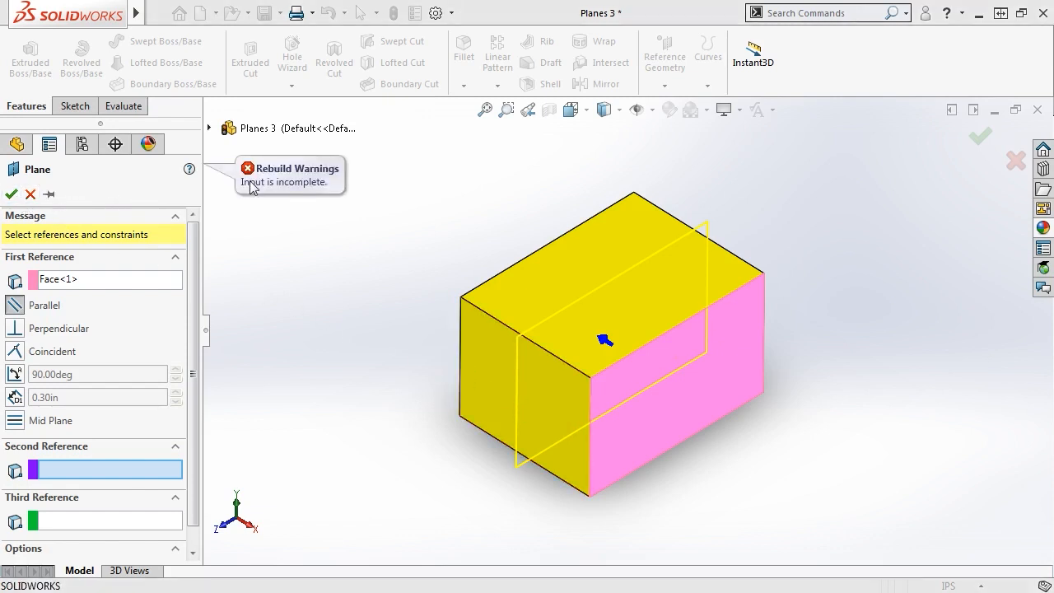
left_click(99, 284)
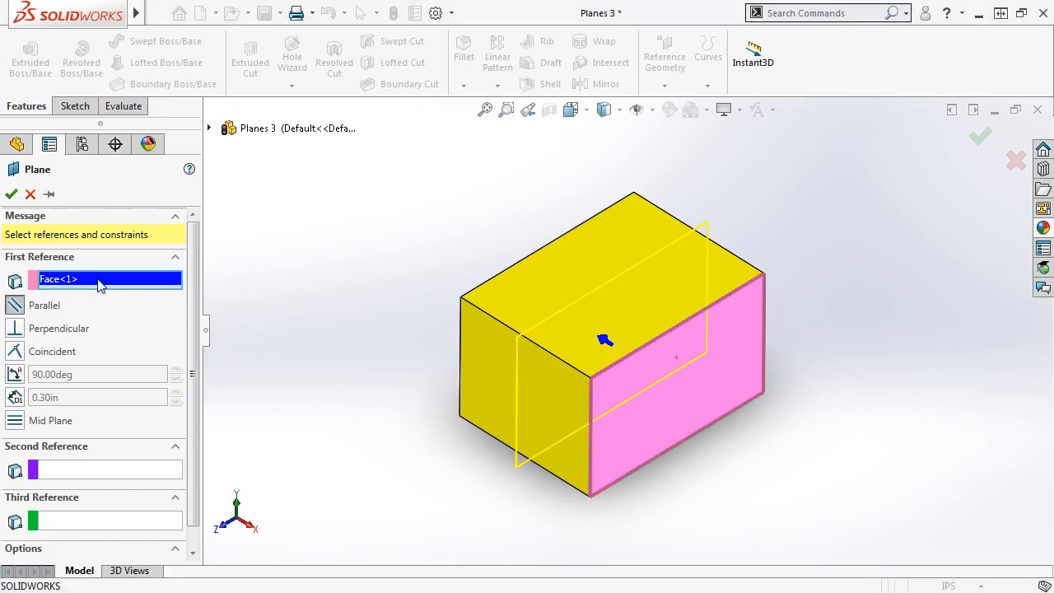
right_click(99, 285)
left_click(116, 295)
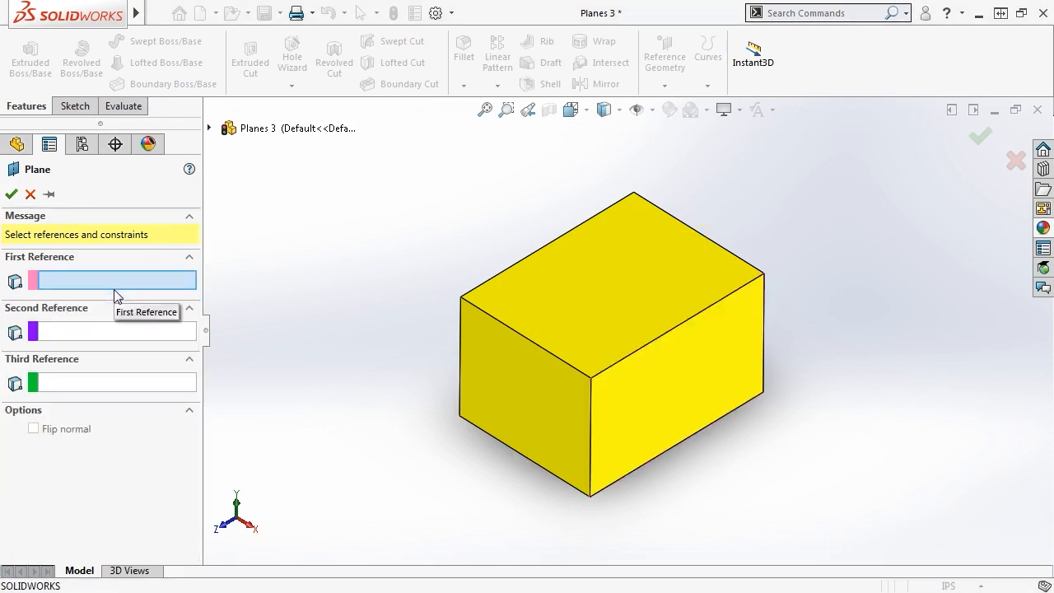
Define the plane as coincident with the Sketch1 point and parallel to the Right Plane.
scroll(913, 233, "up", 6)
scroll(889, 206, "down", 4)
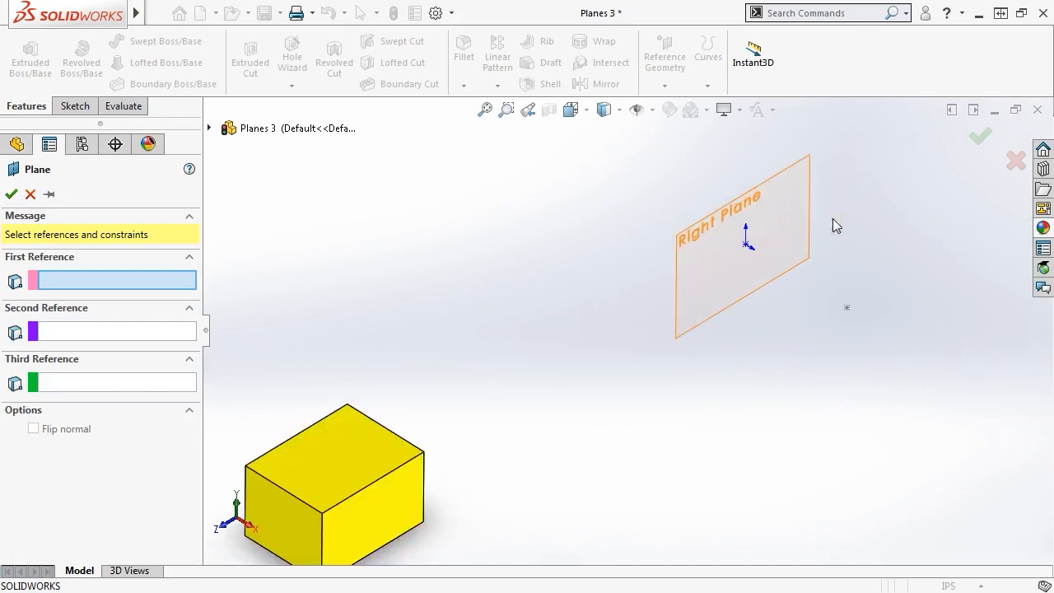
scroll(832, 219, "down", 3)
left_click(852, 354)
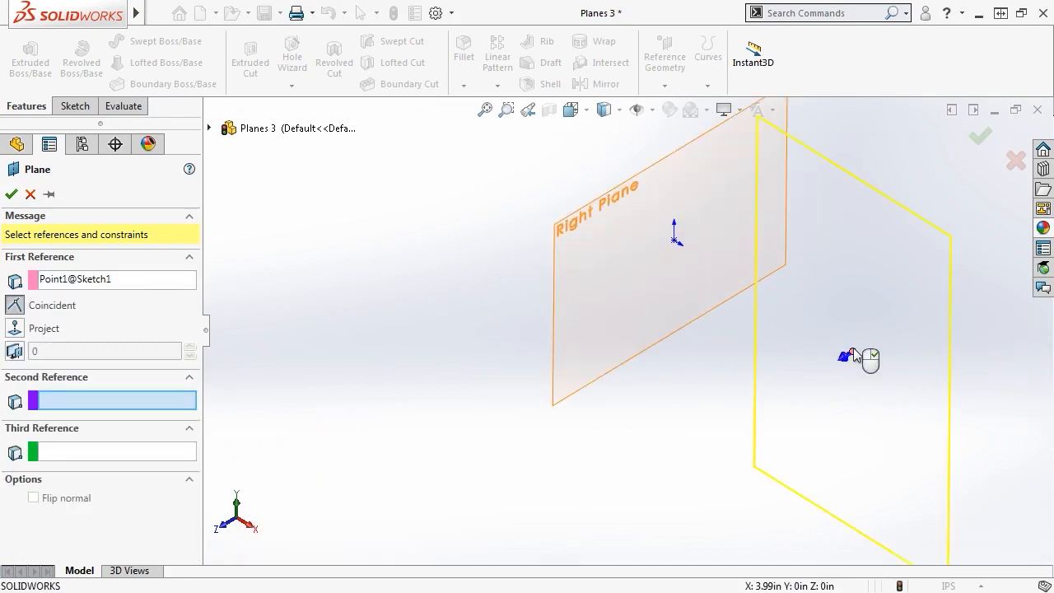
left_click(14, 305)
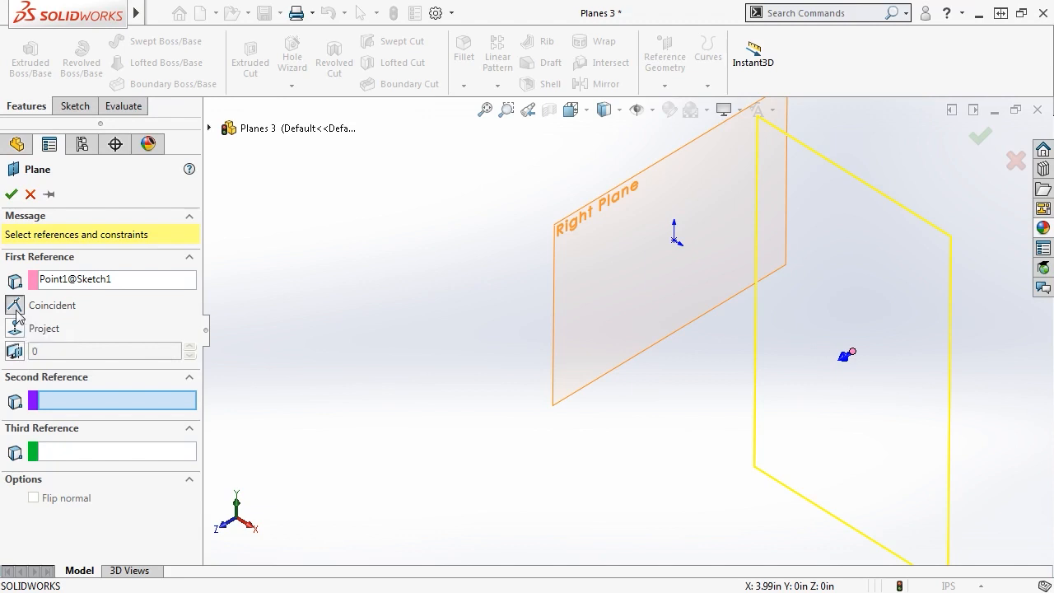
left_click(595, 308)
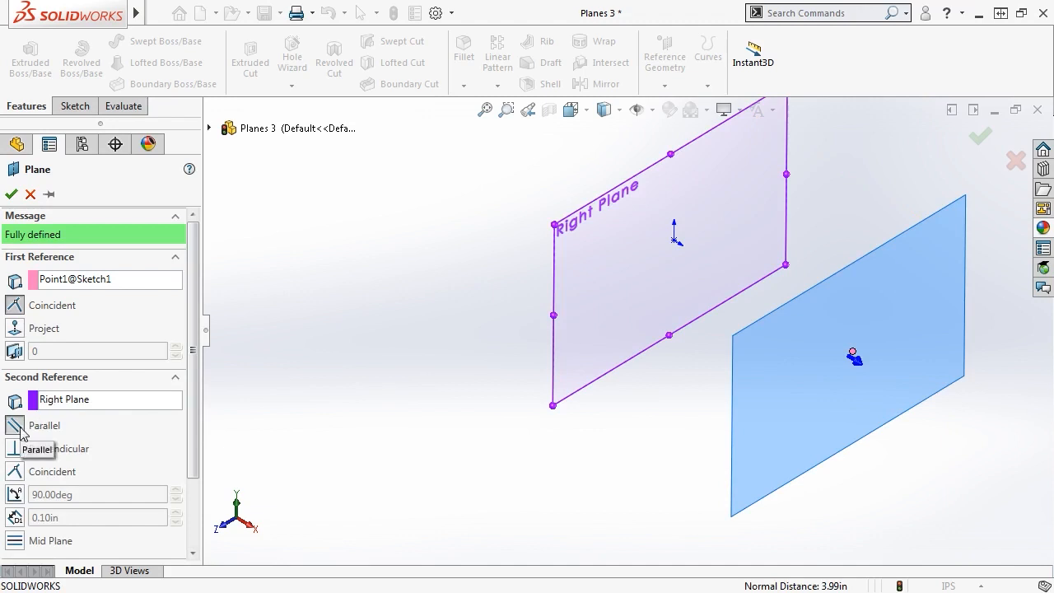
Replace the Right Plane reference with one corner vertex of the blue triangular body and one of the yellow box.
right_click(97, 403)
left_click(105, 410)
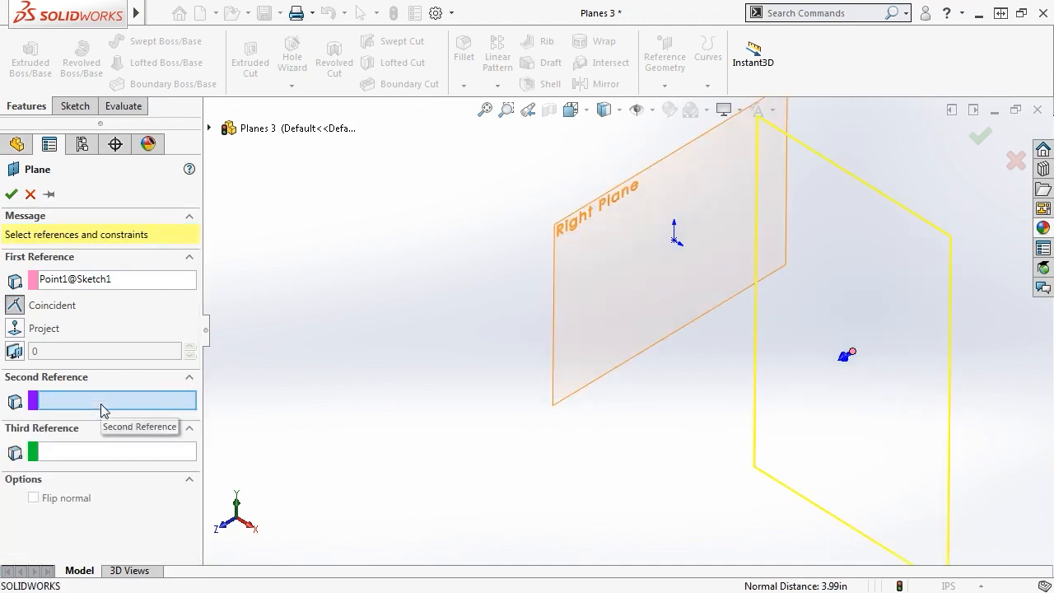
scroll(678, 367, "up", 3)
scroll(735, 374, "up", 3)
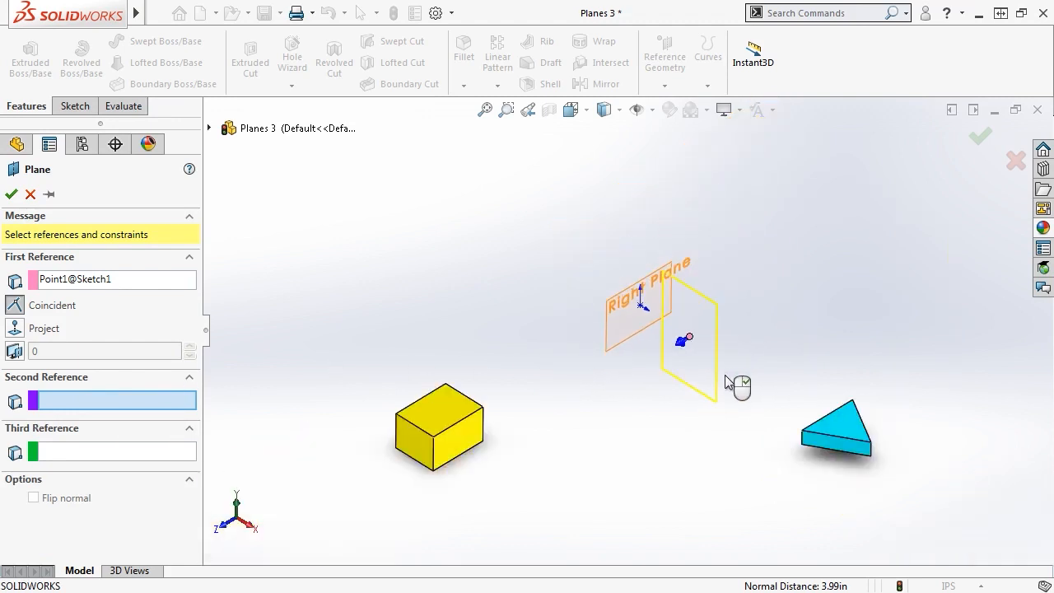
left_click(802, 430)
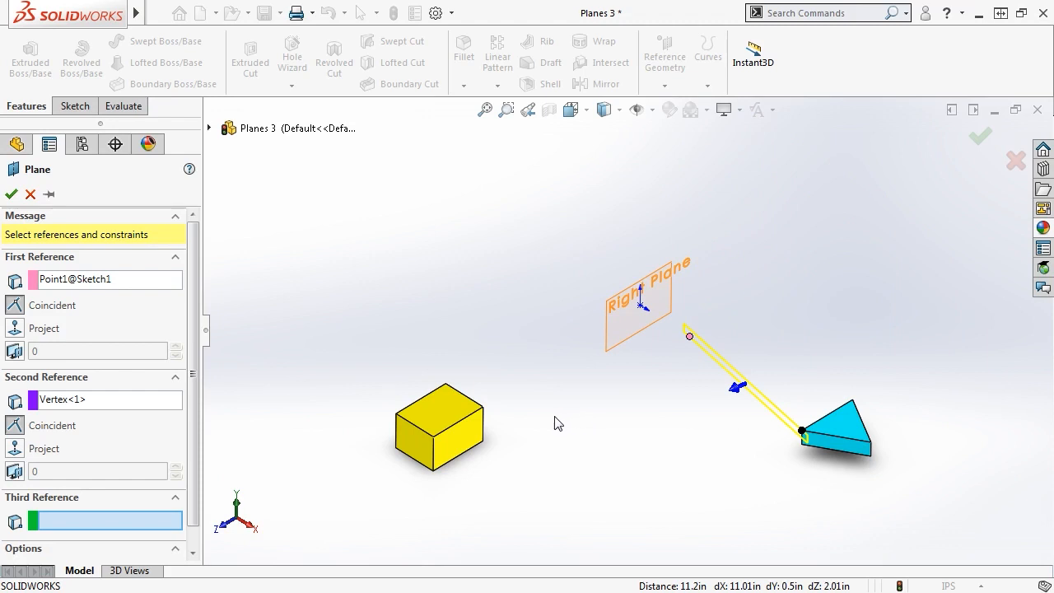
left_click(482, 443)
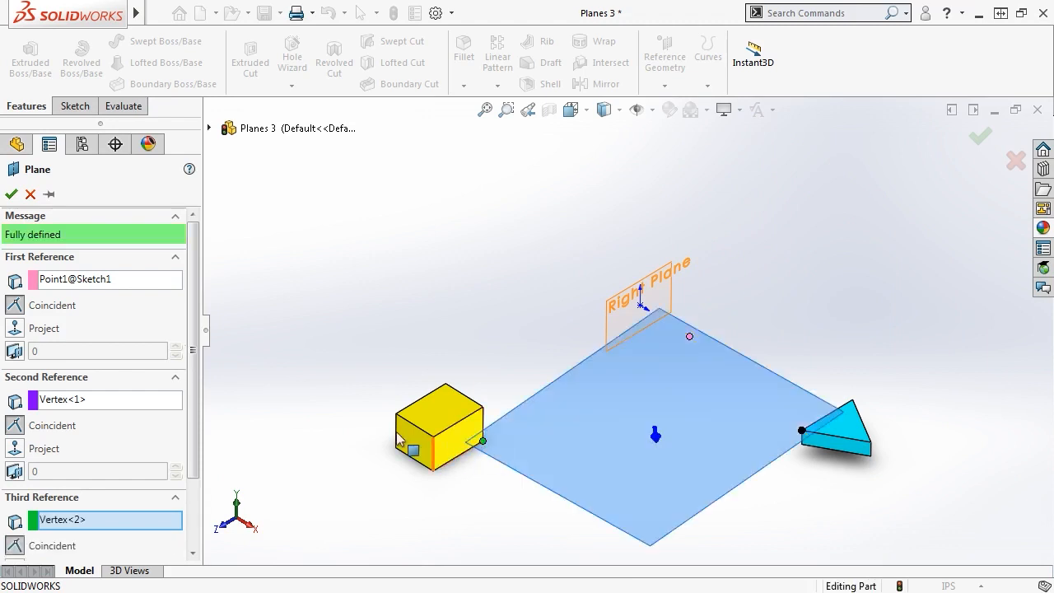
Clear the sketch point and both vertices from the plane's three references.
left_click(107, 279)
right_click(114, 287)
left_click(155, 295)
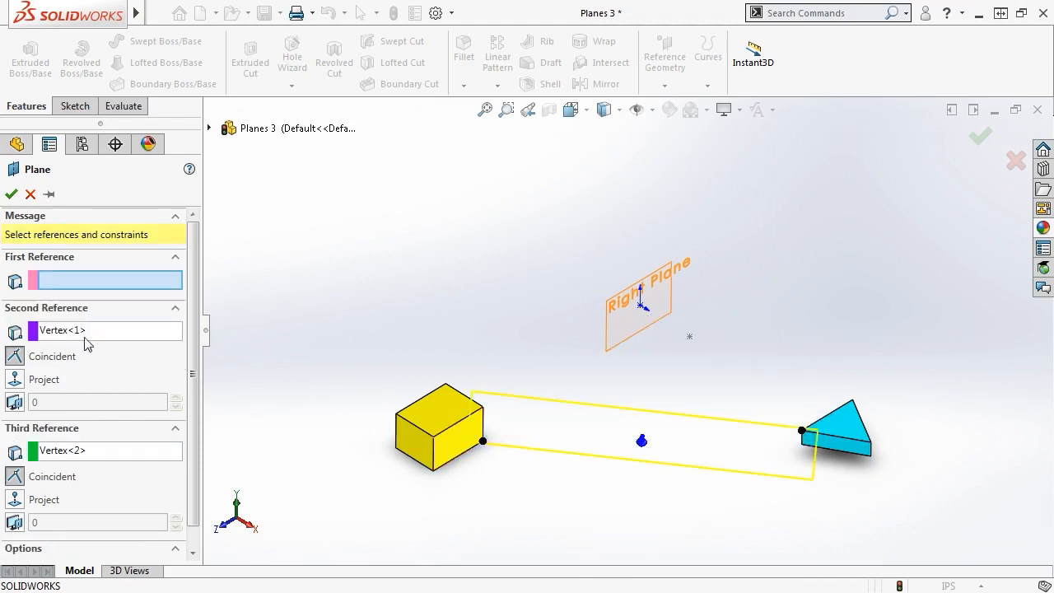
left_click(82, 334)
right_click(82, 334)
left_click(123, 343)
left_click(88, 382)
right_click(88, 387)
left_click(93, 395)
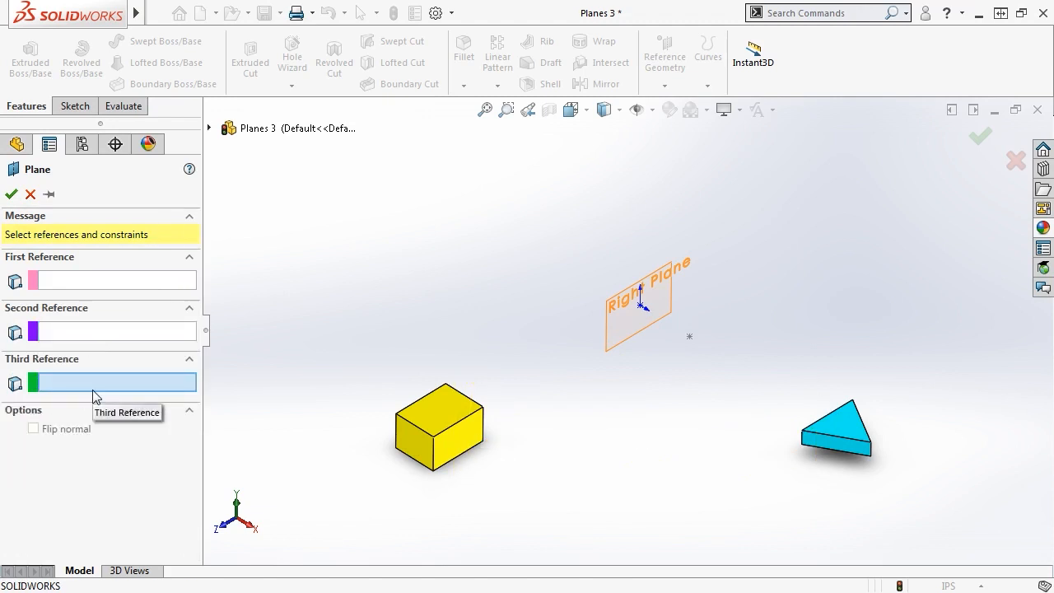
Create a mid plane between the yellow box's +X side face and the opposite parallel face.
scroll(461, 444, "up", 5)
left_click(587, 364)
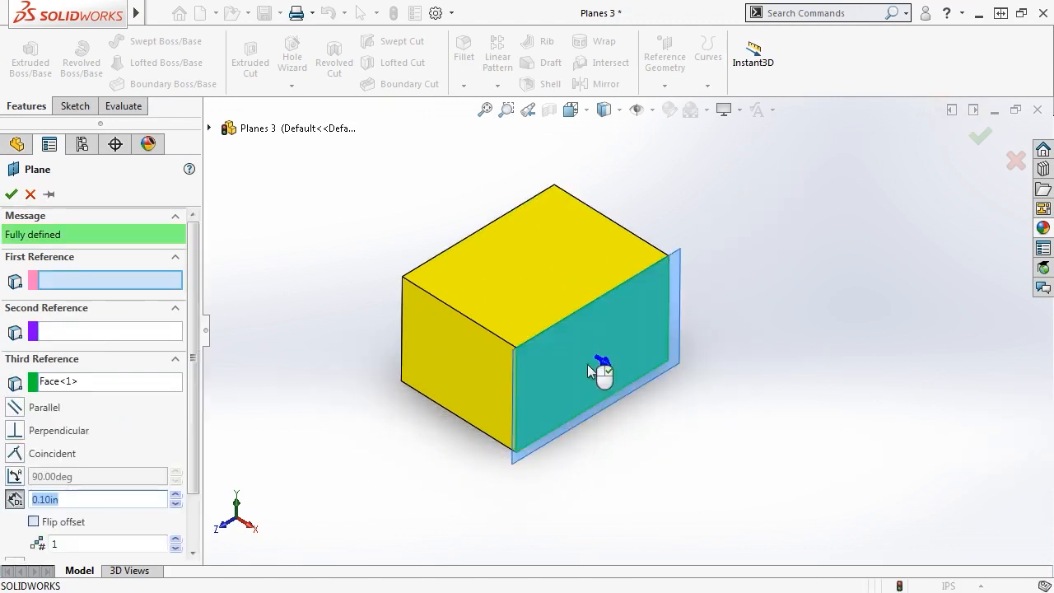
scroll(185, 362, "down", 2)
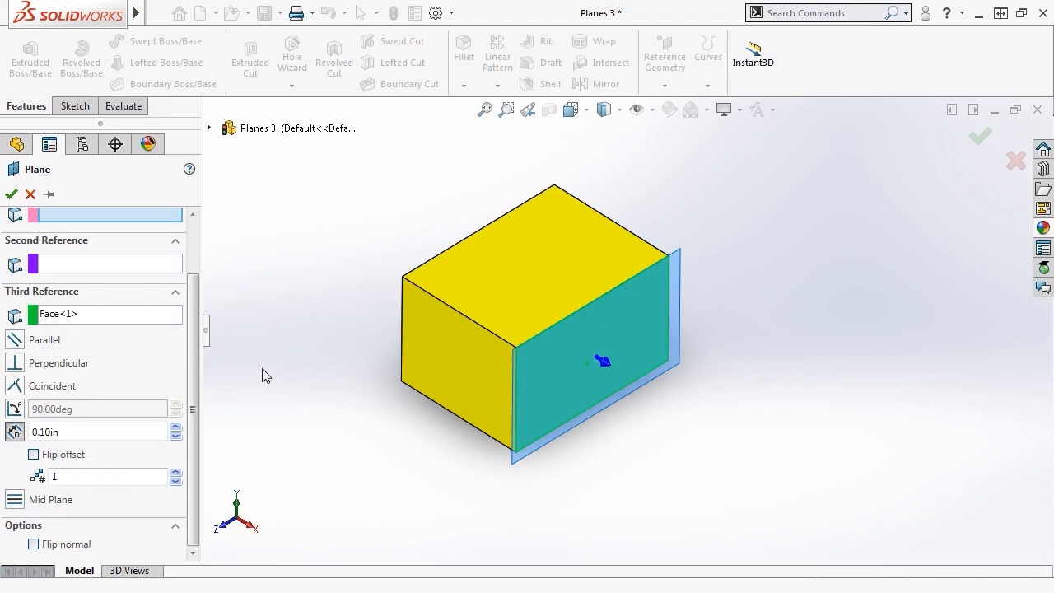
middle_click_drag(264, 371, 360, 326)
left_click(361, 327)
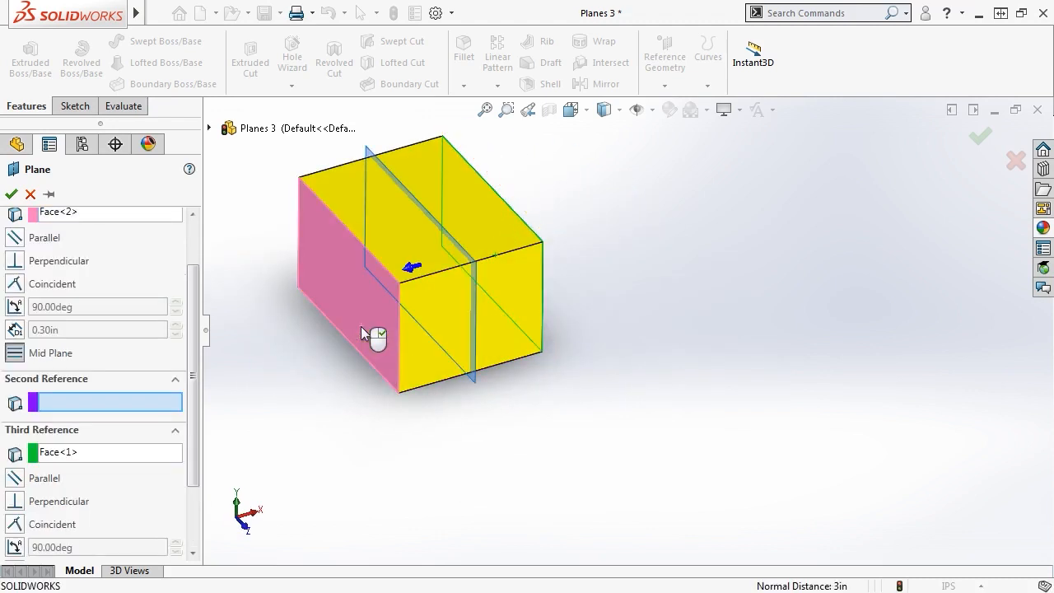
middle_click_drag(574, 330, 515, 337)
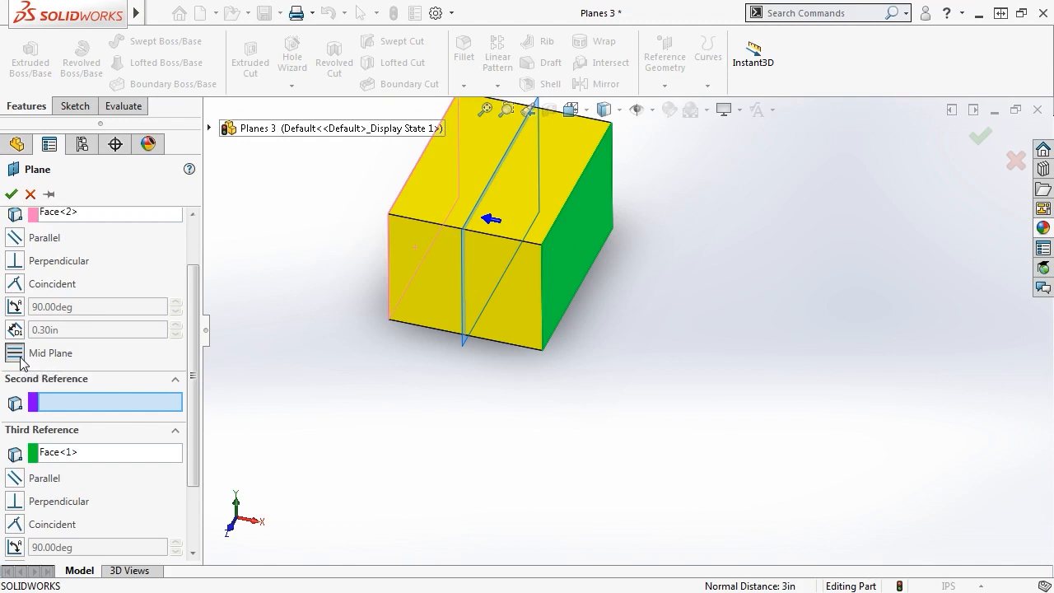
left_click(12, 194)
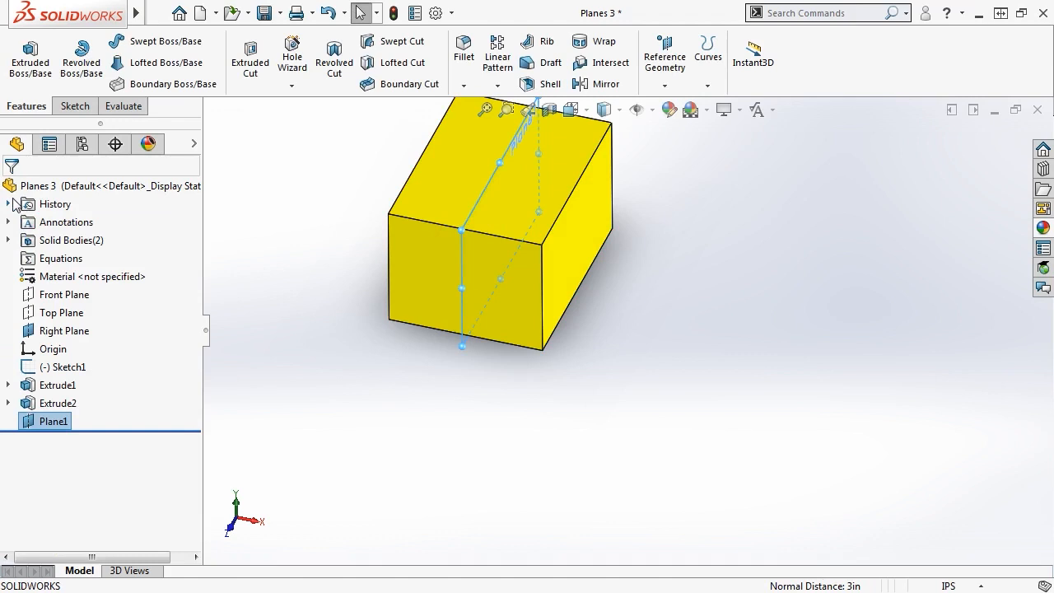
key("ctrl+7")
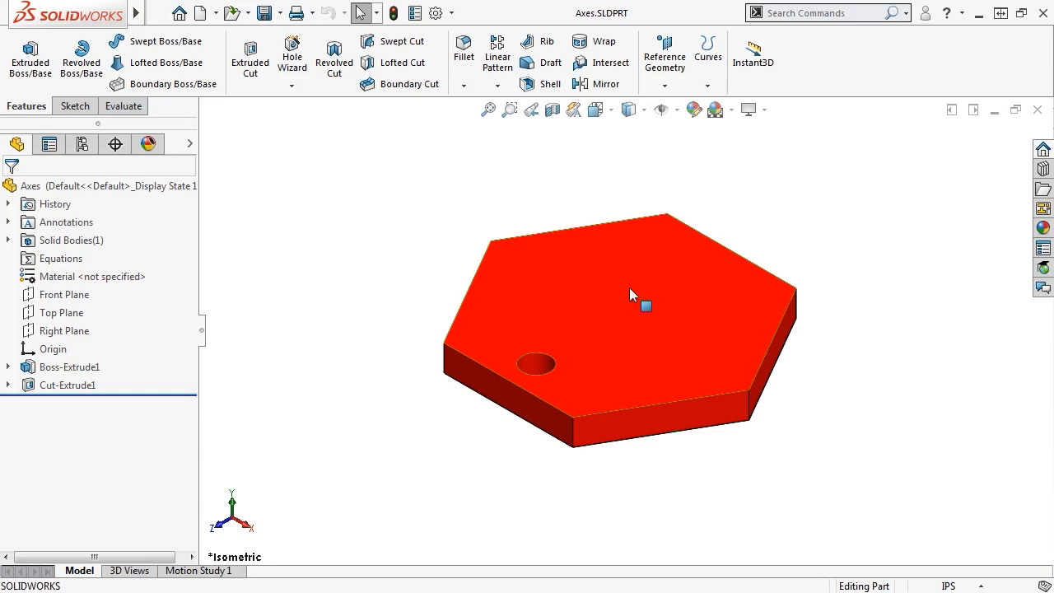
mouse_move(136, 12)
left_click(187, 12)
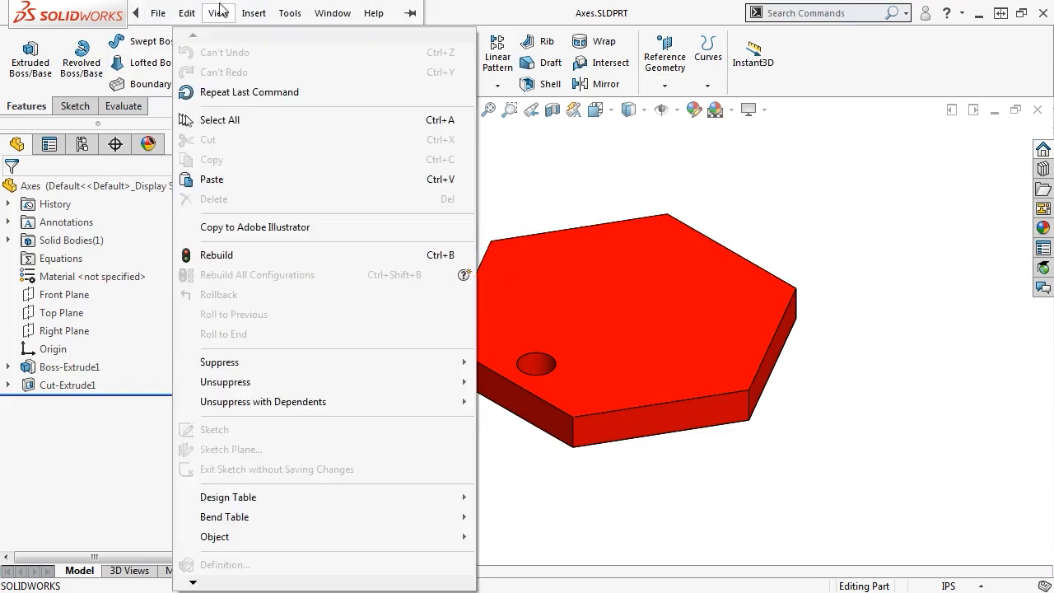
mouse_move(253, 12)
mouse_move(309, 239)
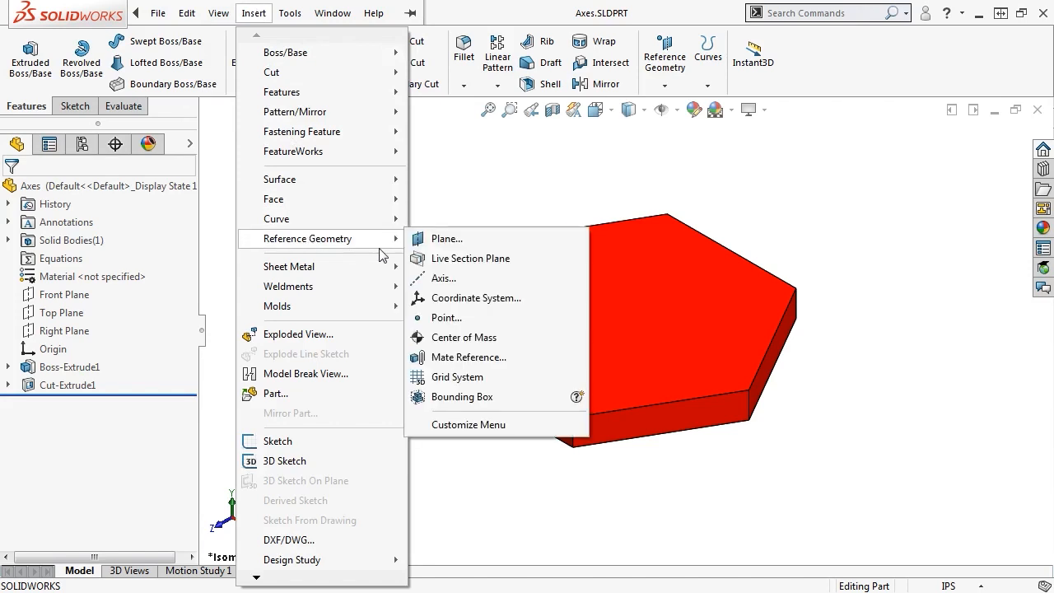
left_click(449, 179)
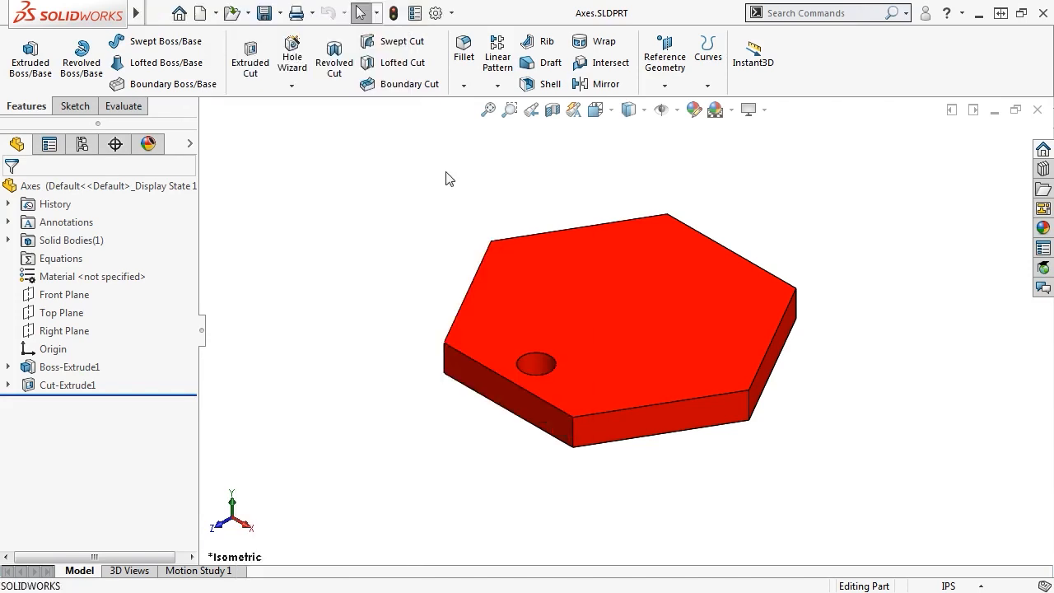
Create a reference axis along the hexagonal plate's top +Z edge, nearest the hole, using One Line/Edge/Axis.
left_click(666, 85)
left_click(674, 128)
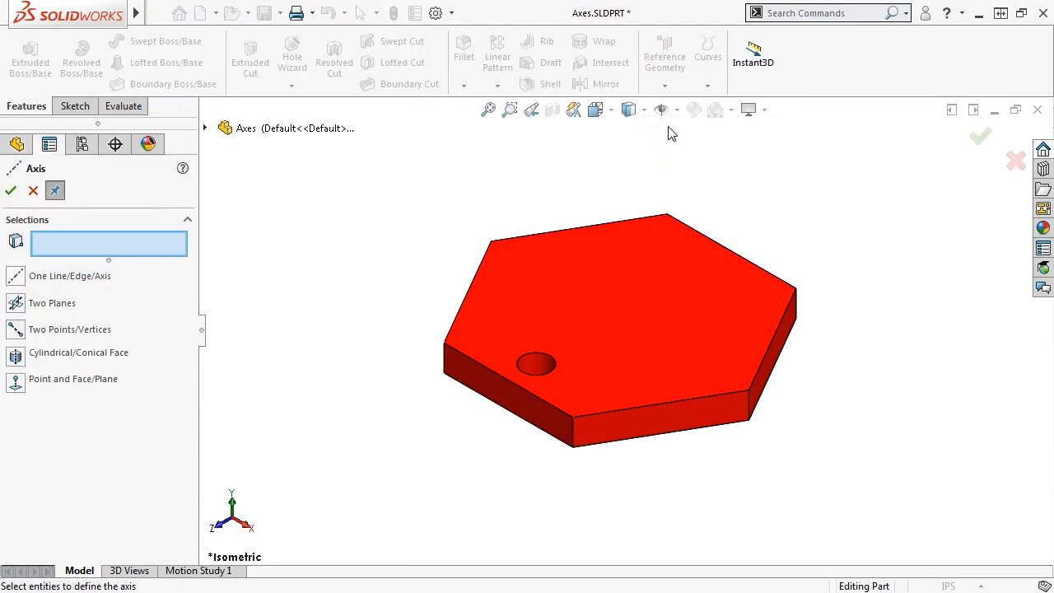
left_click(54, 191)
left_click(17, 278)
left_click(473, 358)
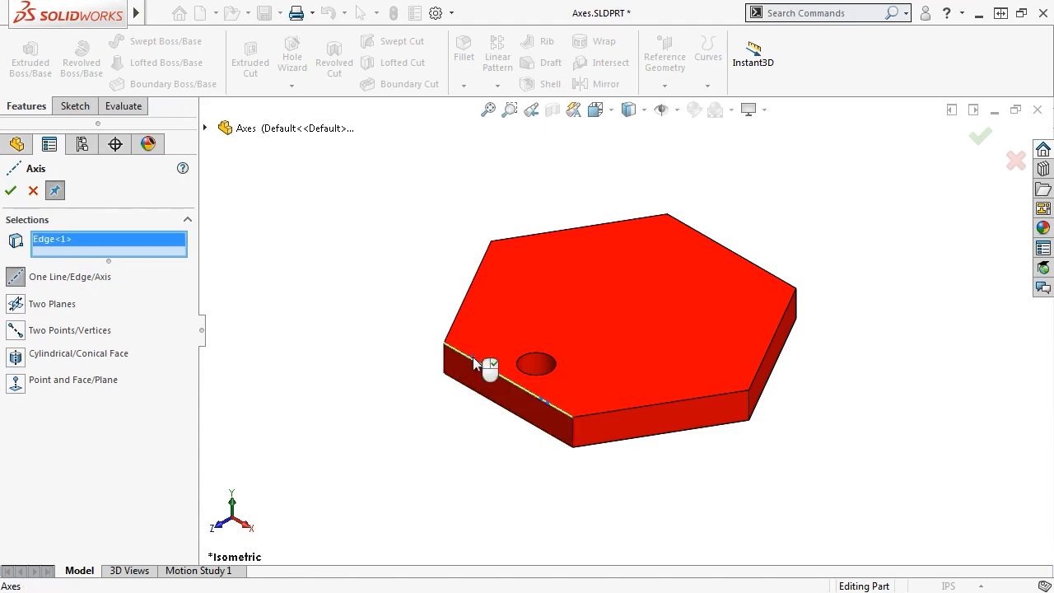
left_click(55, 195)
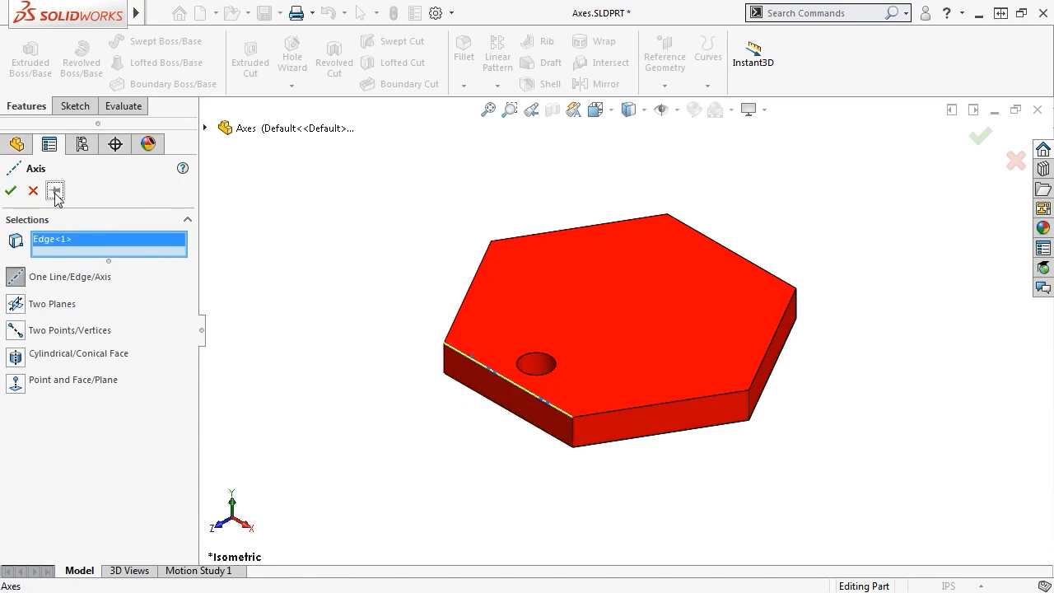
left_click(11, 191)
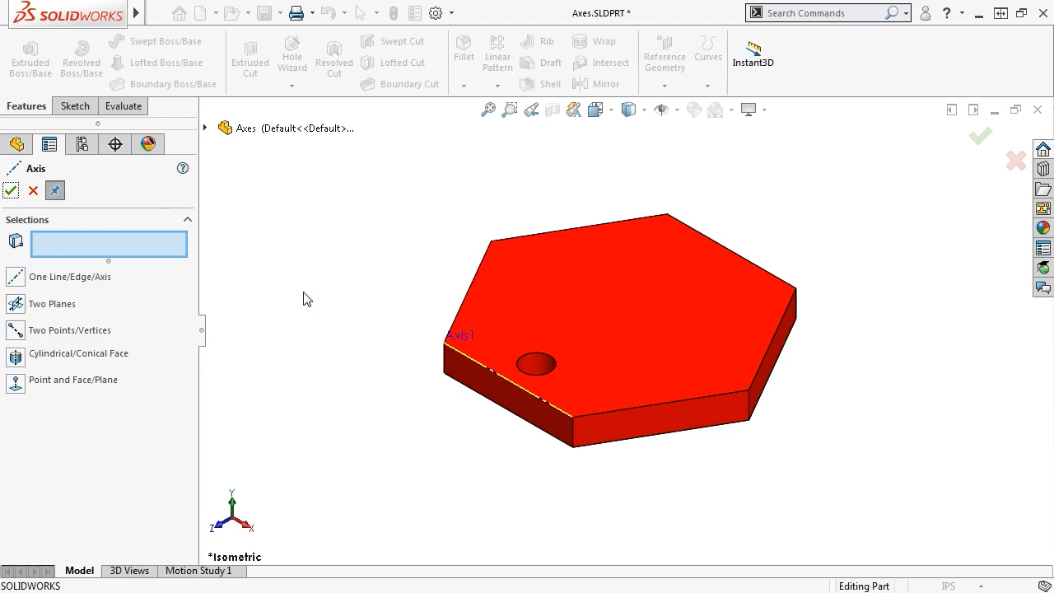
Create a Two Planes axis at the intersection of the Right Plane and the Front Plane.
left_click(15, 305)
left_click(205, 129)
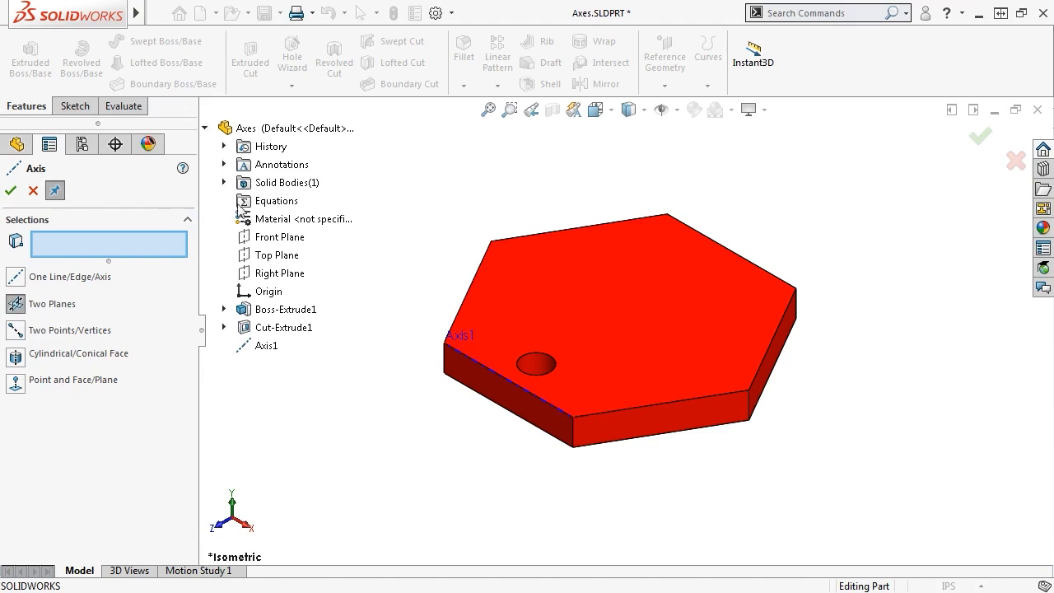
left_click(247, 272)
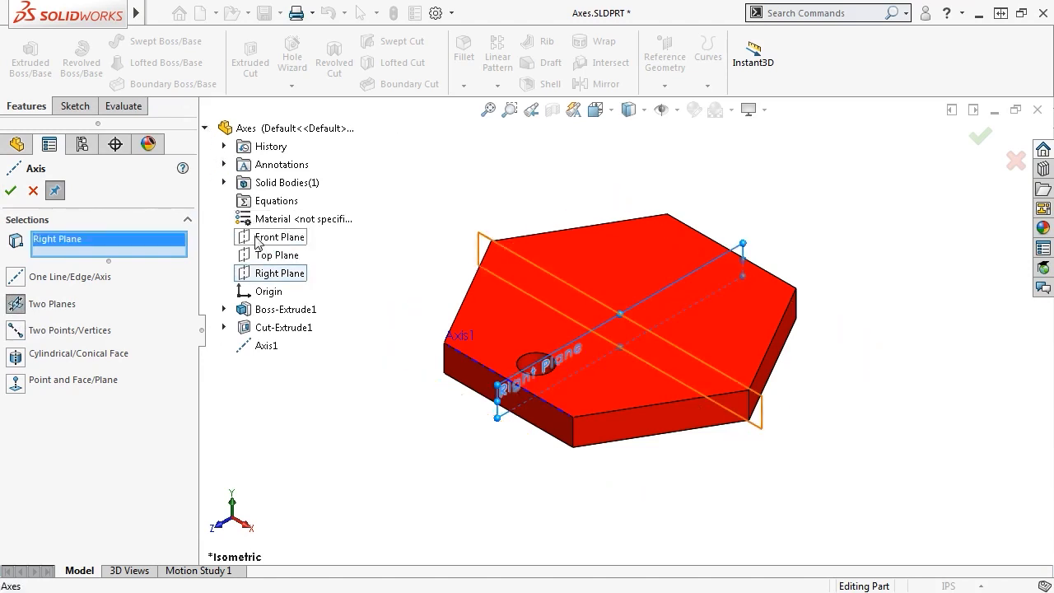
left_click(259, 242)
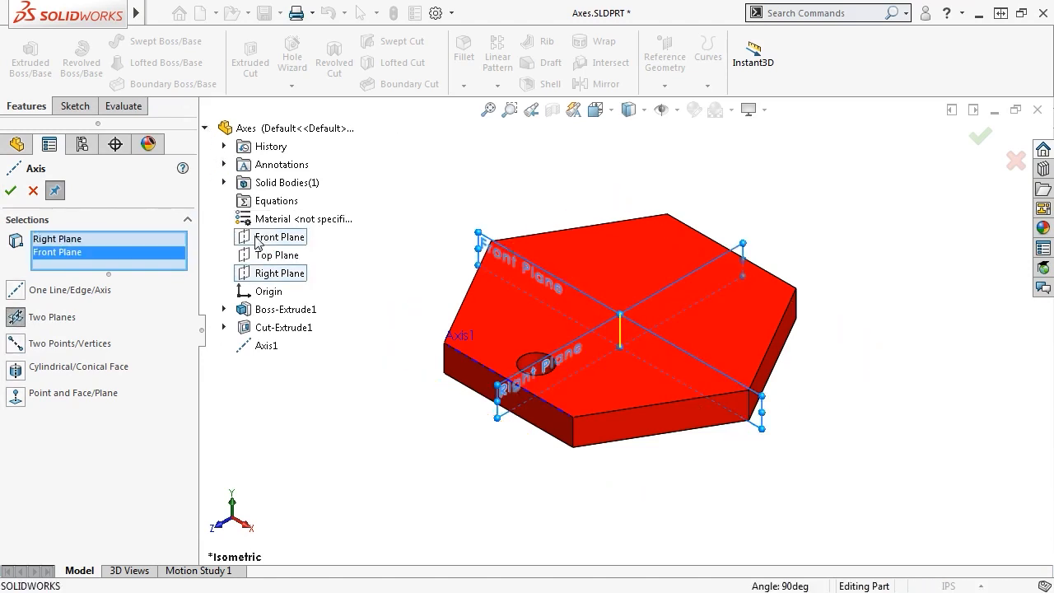
left_click(10, 192)
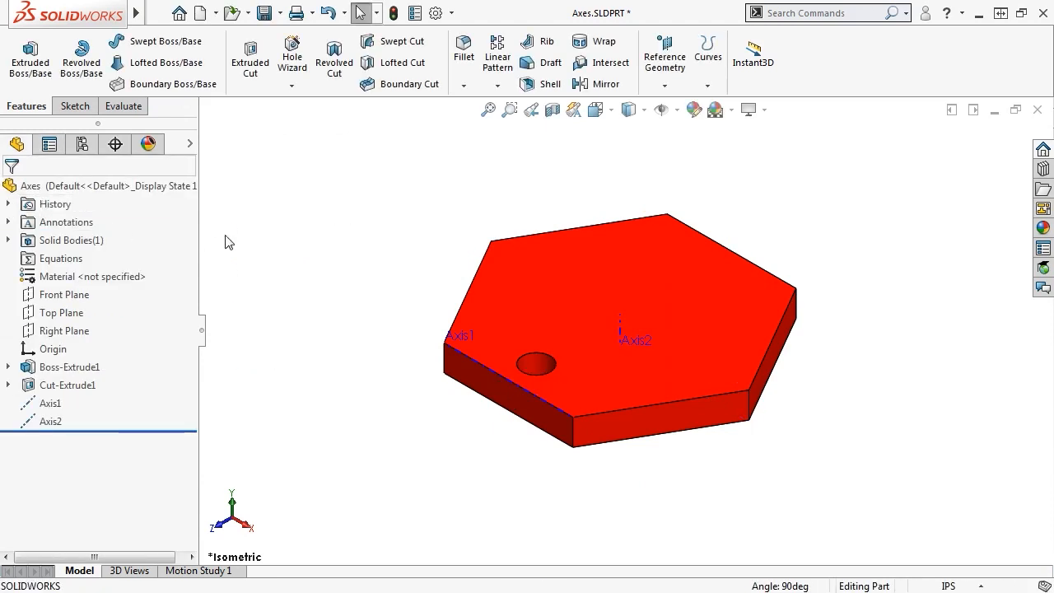
Circular-pattern the Cut-Extrude1 hole around Axis2 with 8 equally spaced instances over 360 degrees.
left_click(497, 86)
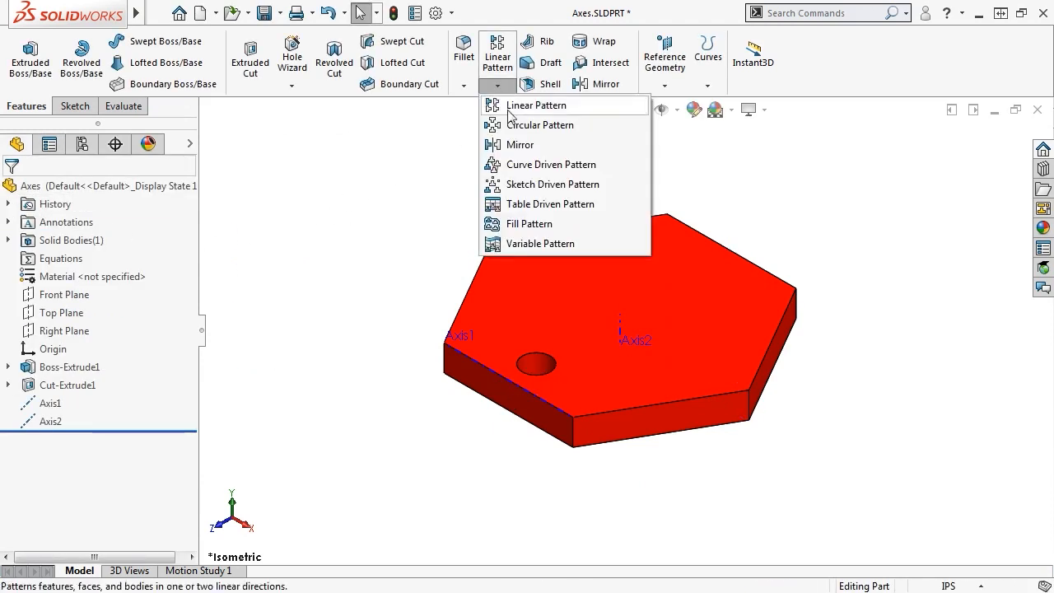
left_click(517, 125)
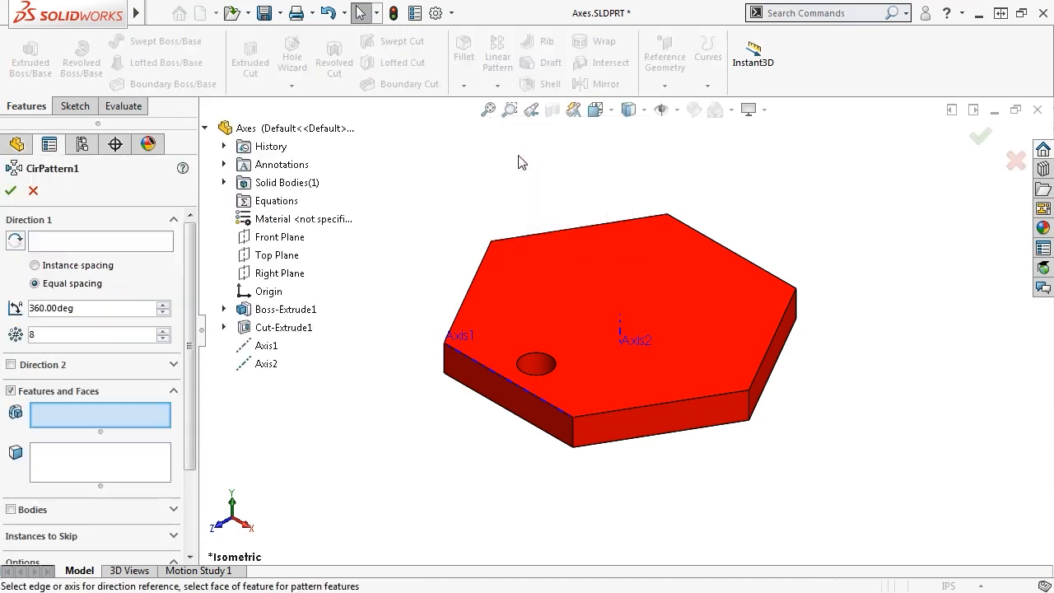
left_click(531, 368)
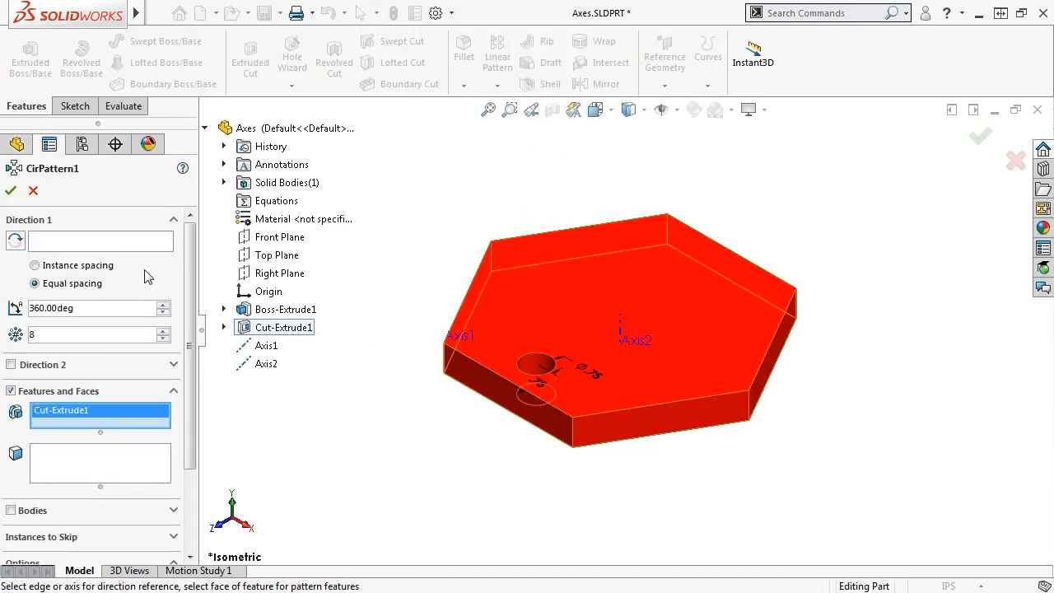
left_click(88, 241)
left_click(619, 318)
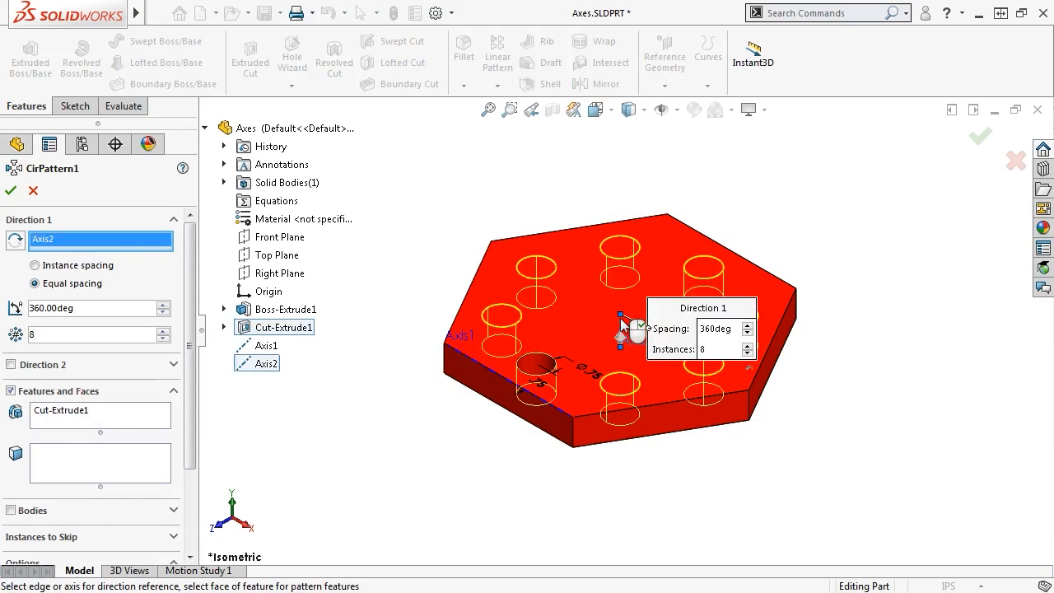
left_click(11, 190)
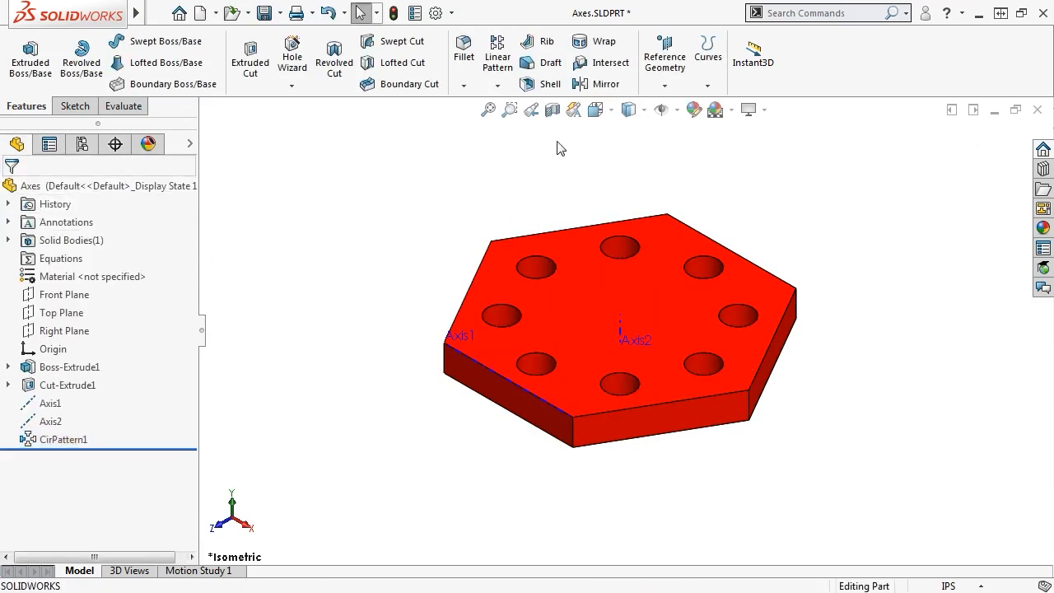
Create a Two Points/Vertices axis from the top-face vertex at the +Z edge's -X end to the diametrically opposite vertex.
left_click(664, 85)
left_click(674, 125)
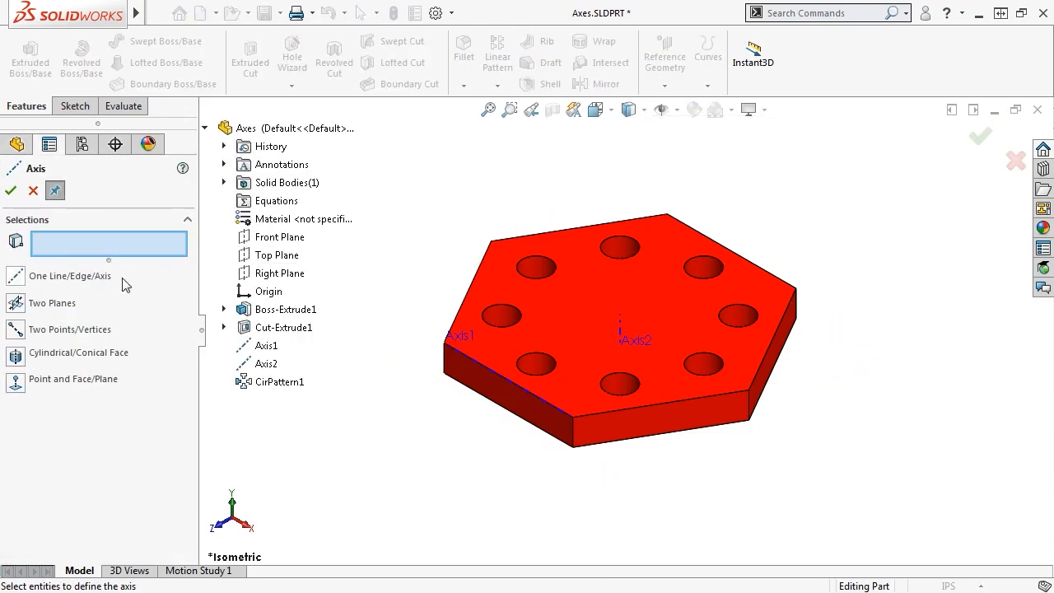
left_click(83, 329)
left_click(444, 343)
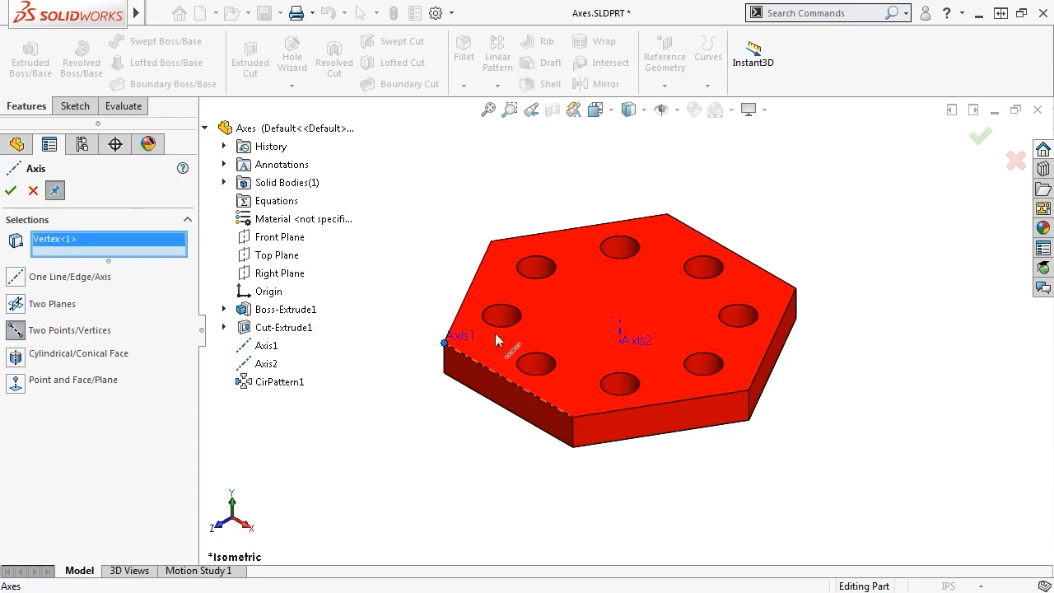
left_click(796, 292)
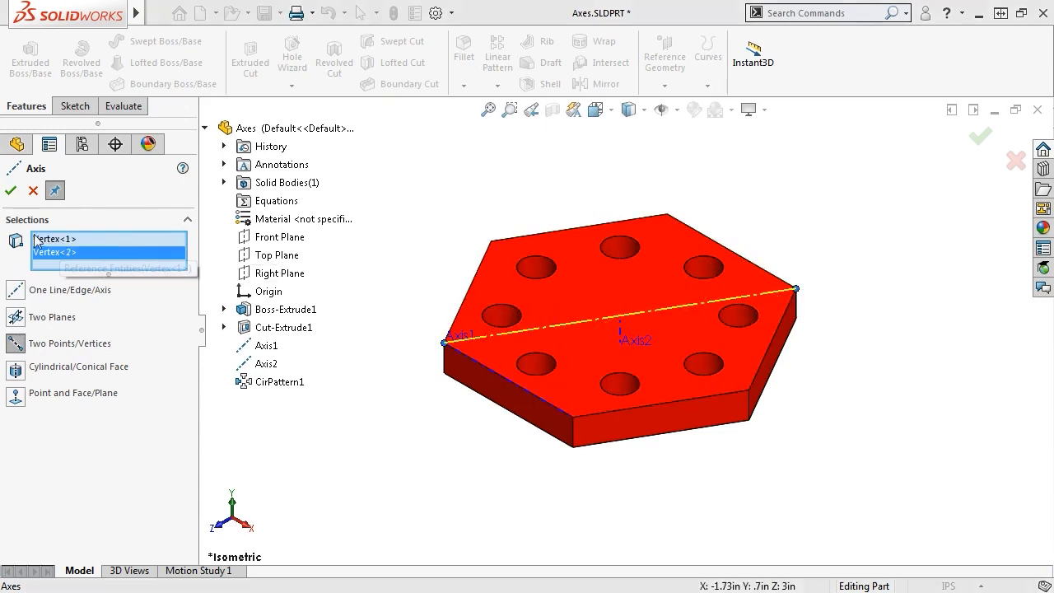
left_click(11, 191)
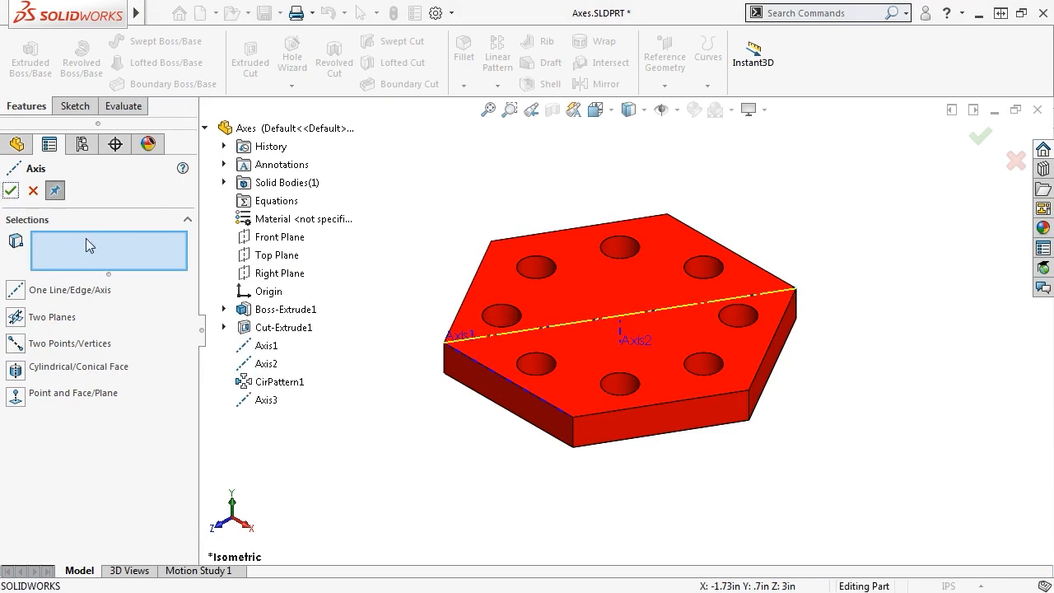
Create a Cylindrical/Conical Face axis through the centre of the rearmost patterned hole.
left_click(17, 372)
left_click(619, 249)
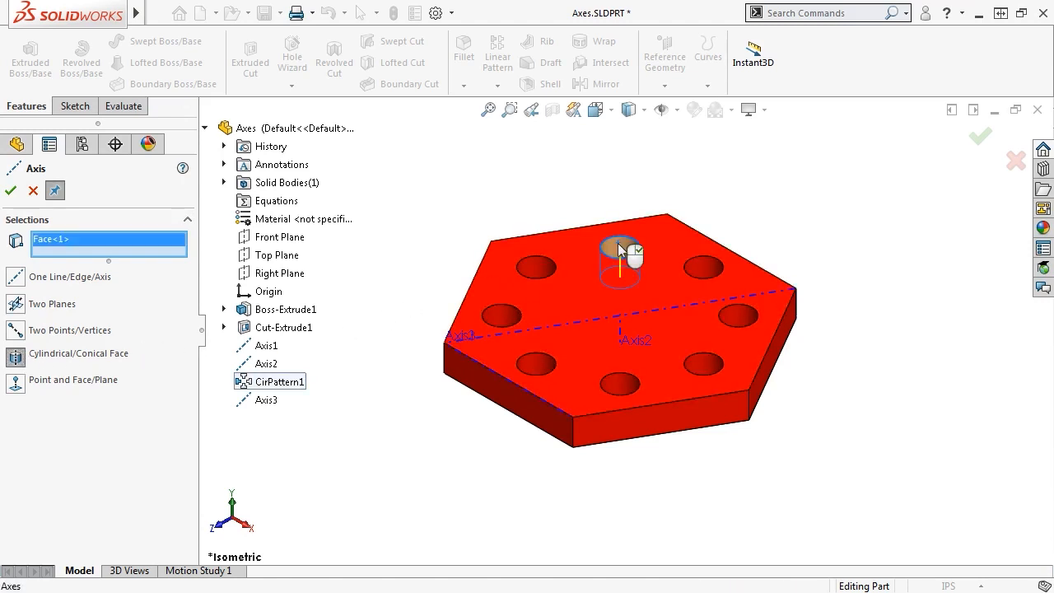
left_click(11, 190)
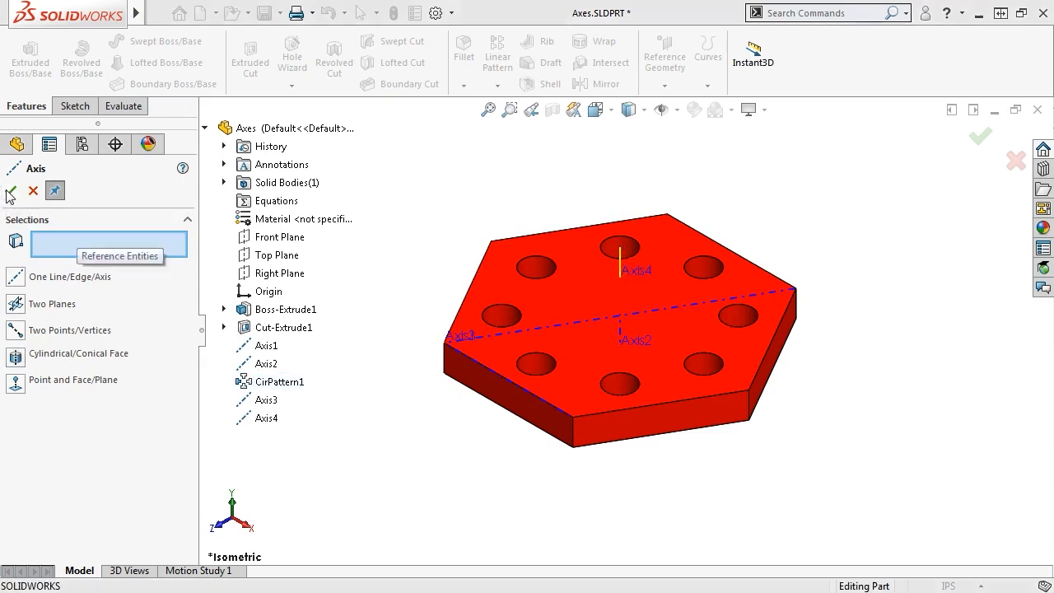
Create a Point and Face/Plane axis normal to the plate's top face through its +X corner vertex.
left_click(14, 383)
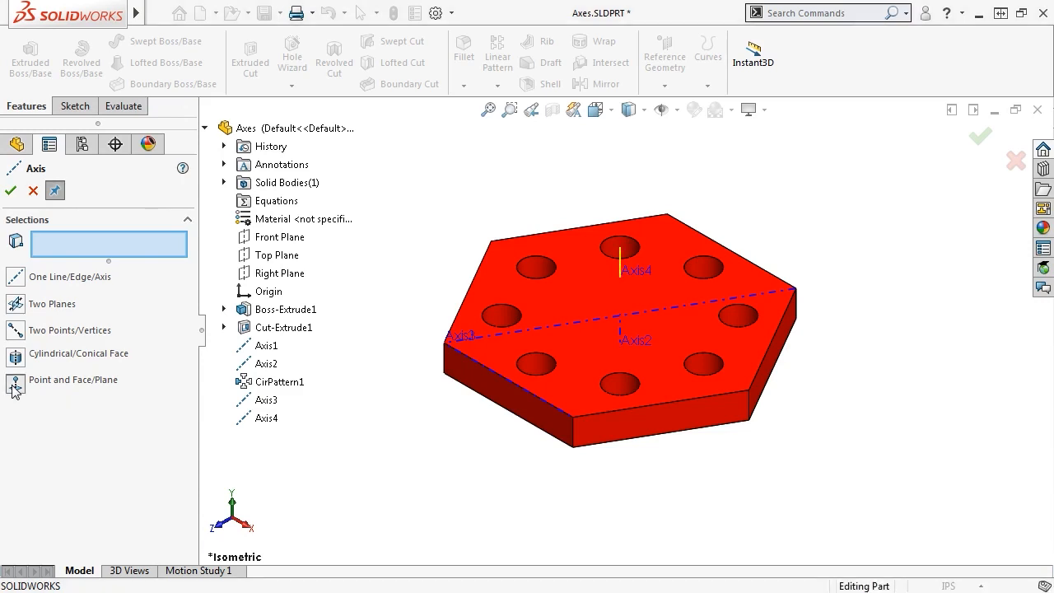
left_click(585, 388)
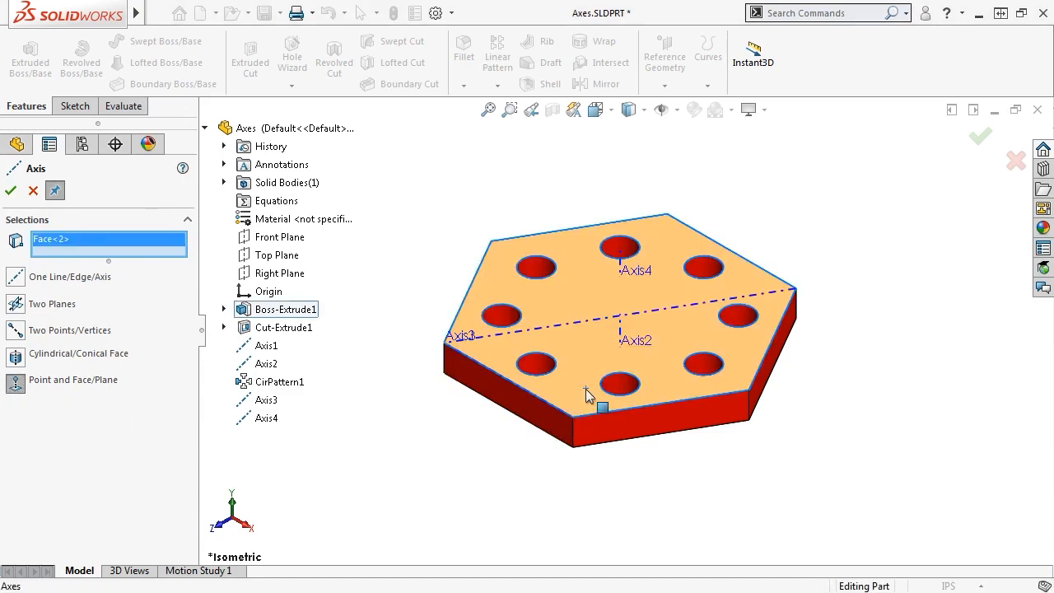
left_click(748, 391)
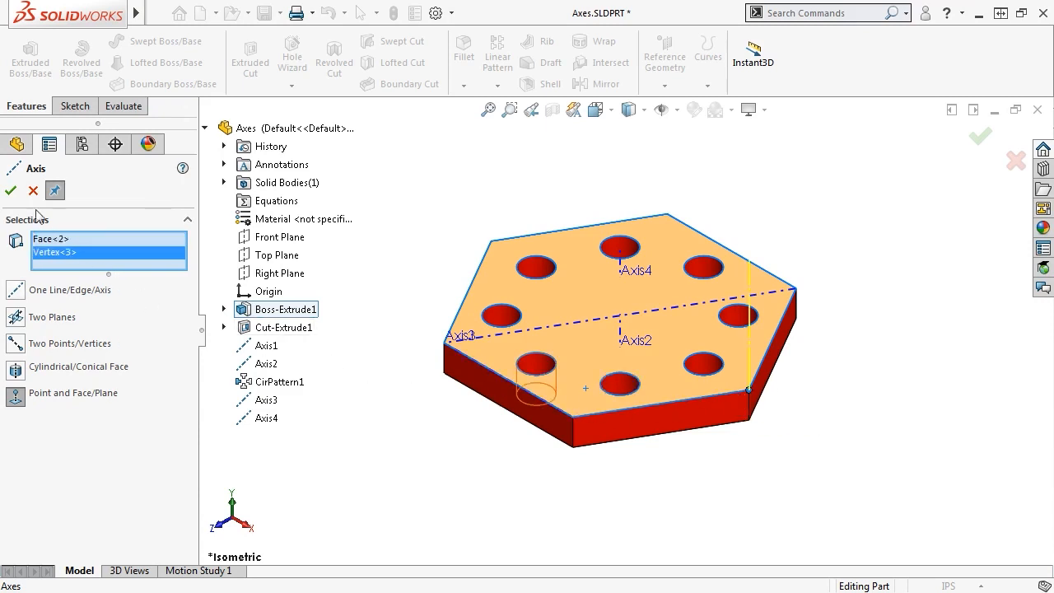
left_click(12, 194)
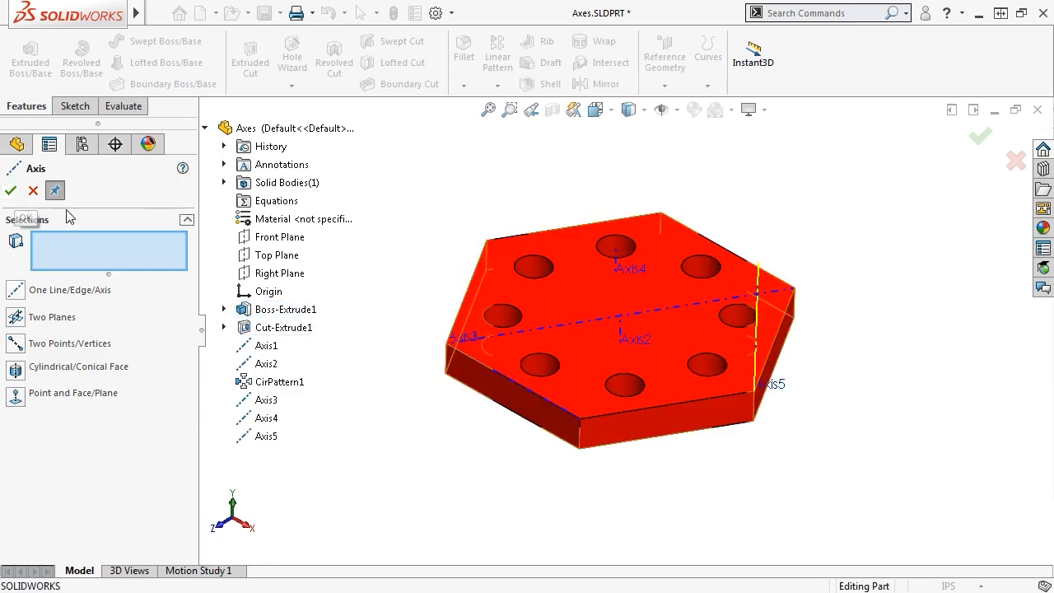
mouse_move(598, 301)
middle_mouse_down()
mouse_move(601, 291)
mouse_move(596, 310)
middle_mouse_up()
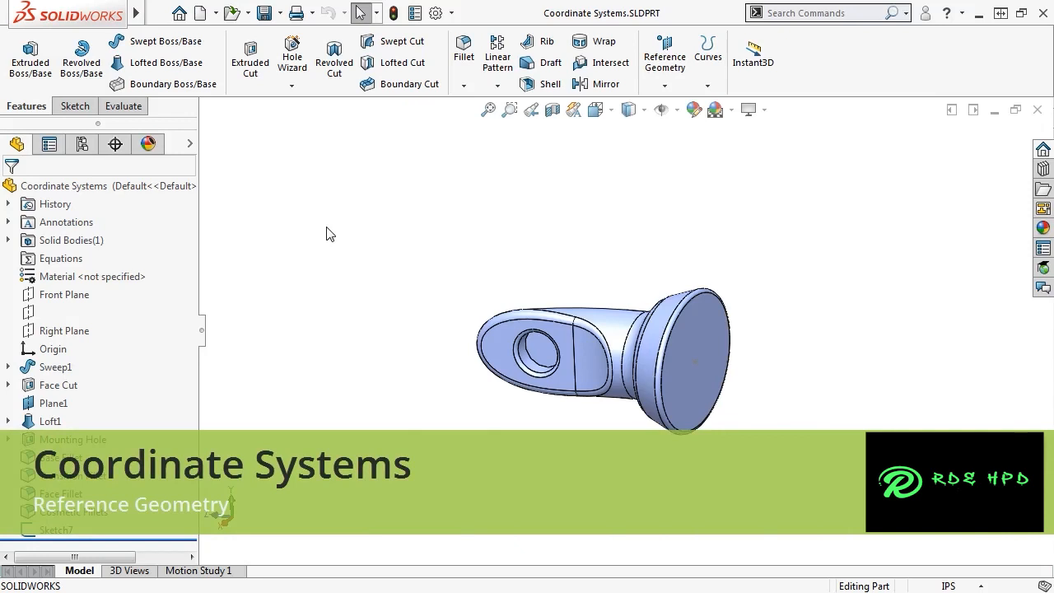
Examine the file formats available for saving the Coordinate Systems part, and leave without saving.
left_click(666, 84)
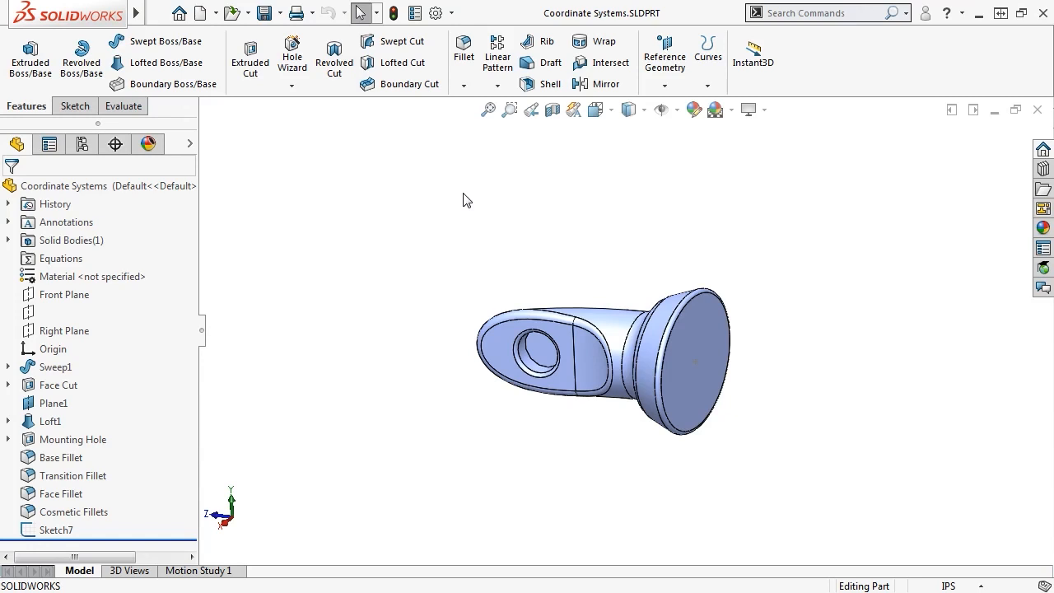
left_click(125, 107)
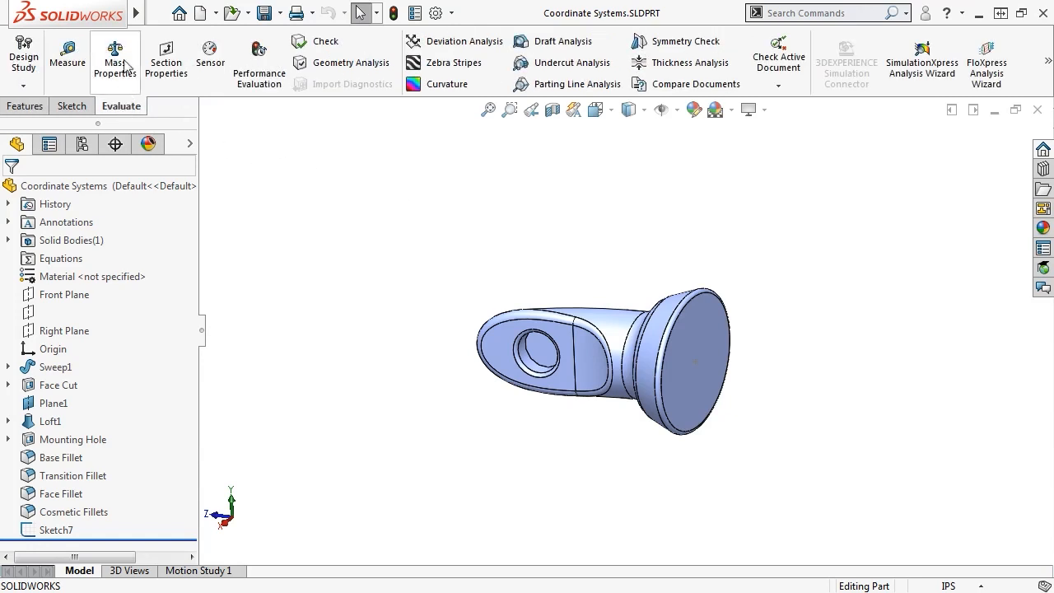
left_click(157, 13)
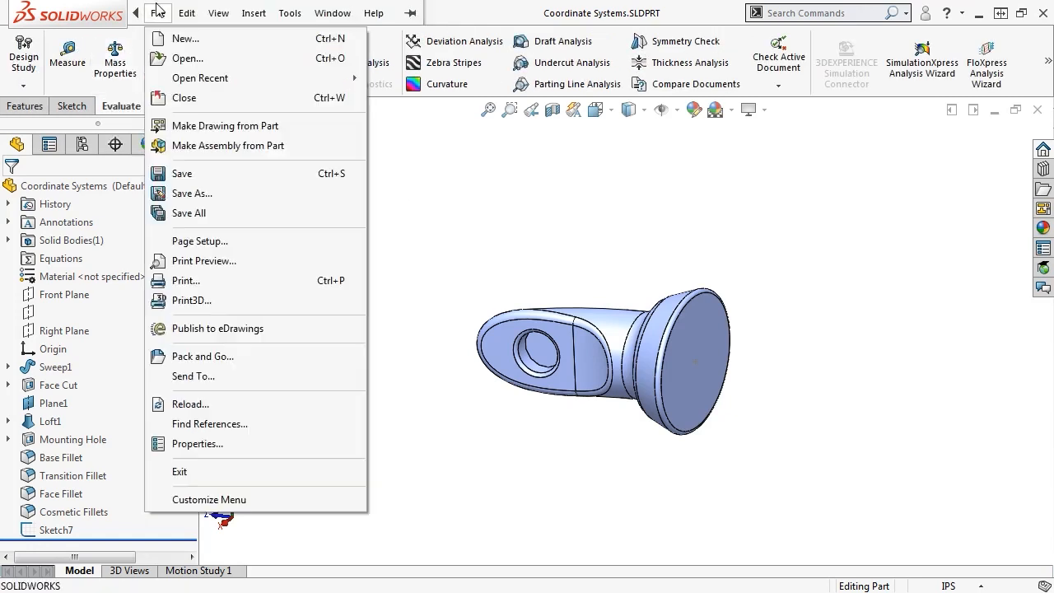
left_click(189, 193)
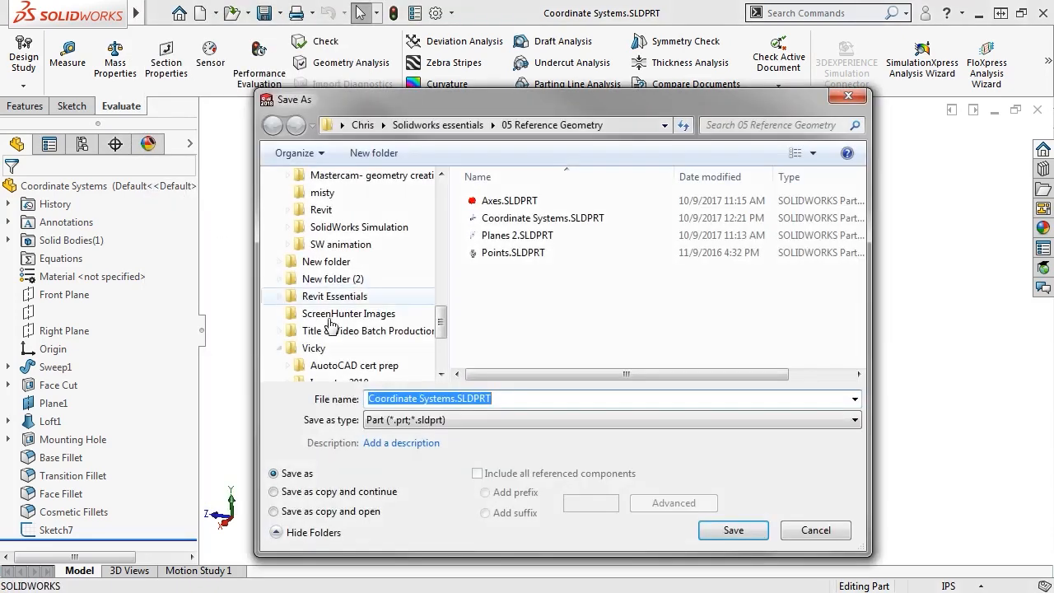
left_click(718, 427)
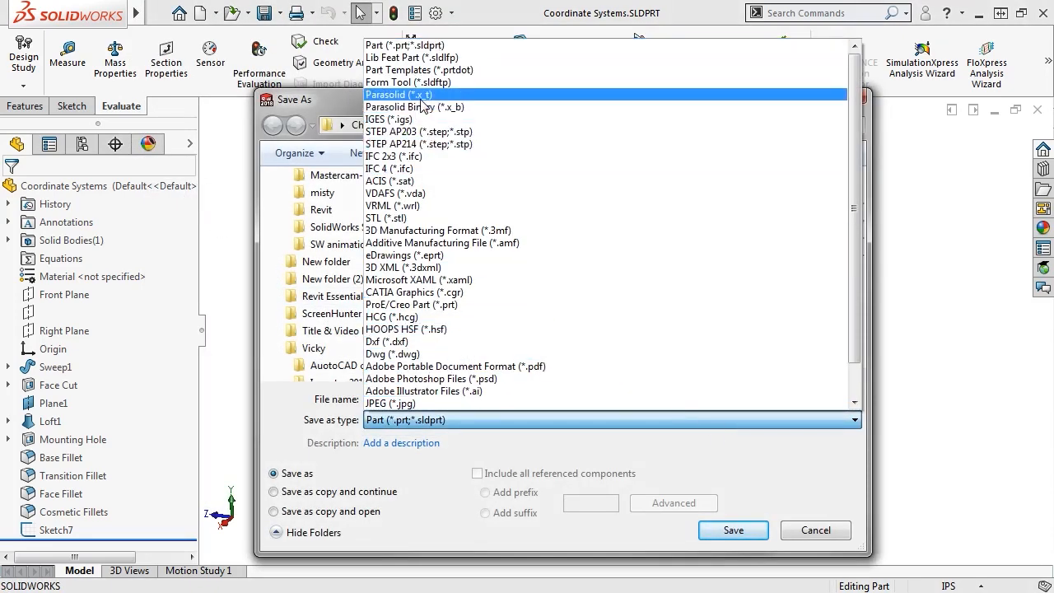
key("Escape")
key("Escape")
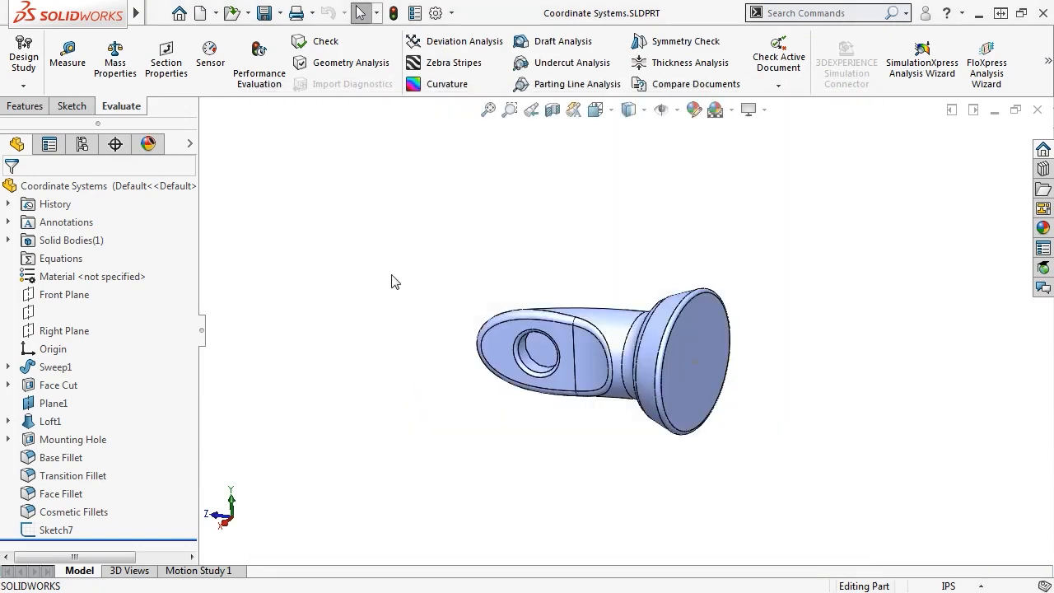
Create a reference coordinate system with its origin at the Sketch7 point in the centre of the circular base face.
left_click(26, 107)
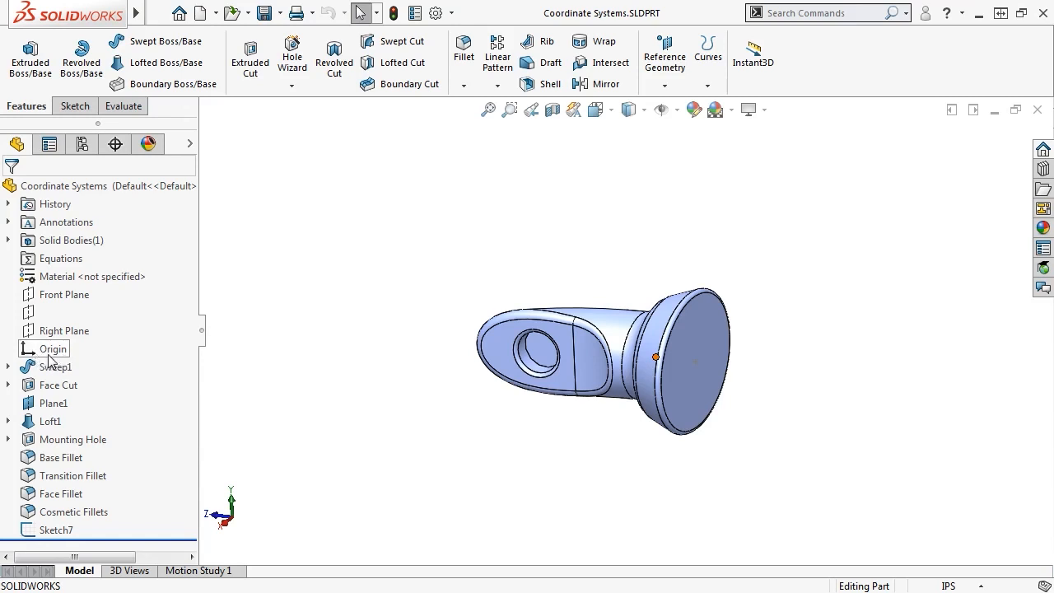
left_click(664, 85)
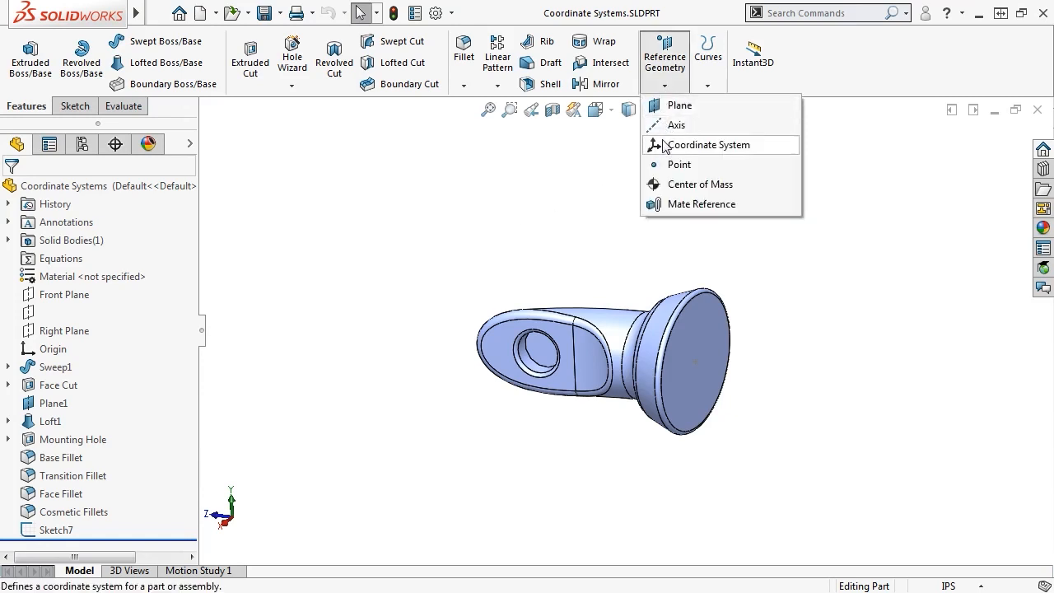
mouse_move(154, 21)
left_click(251, 13)
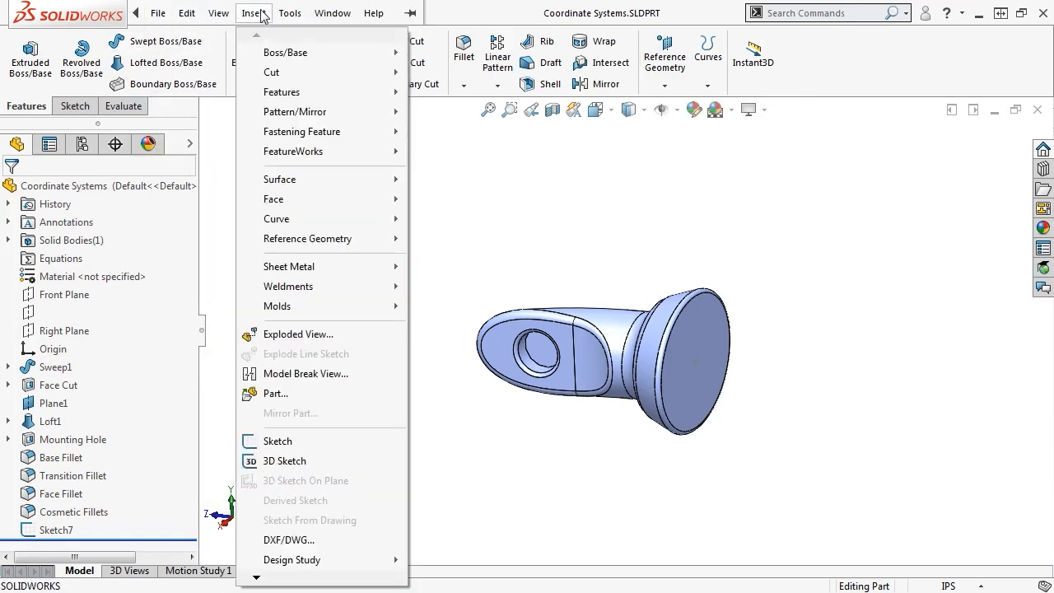
mouse_move(321, 240)
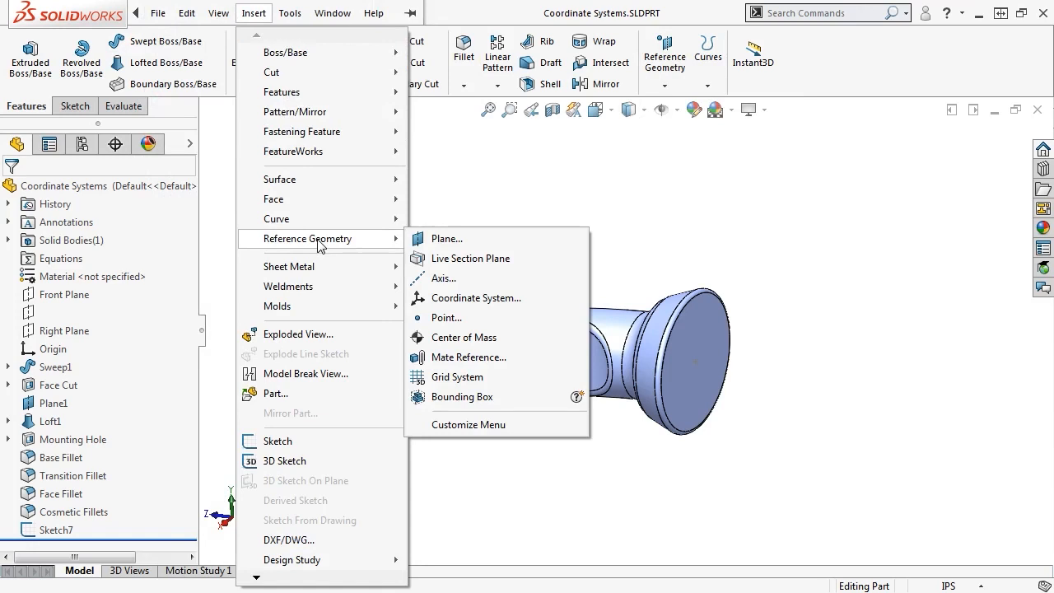
left_click(461, 298)
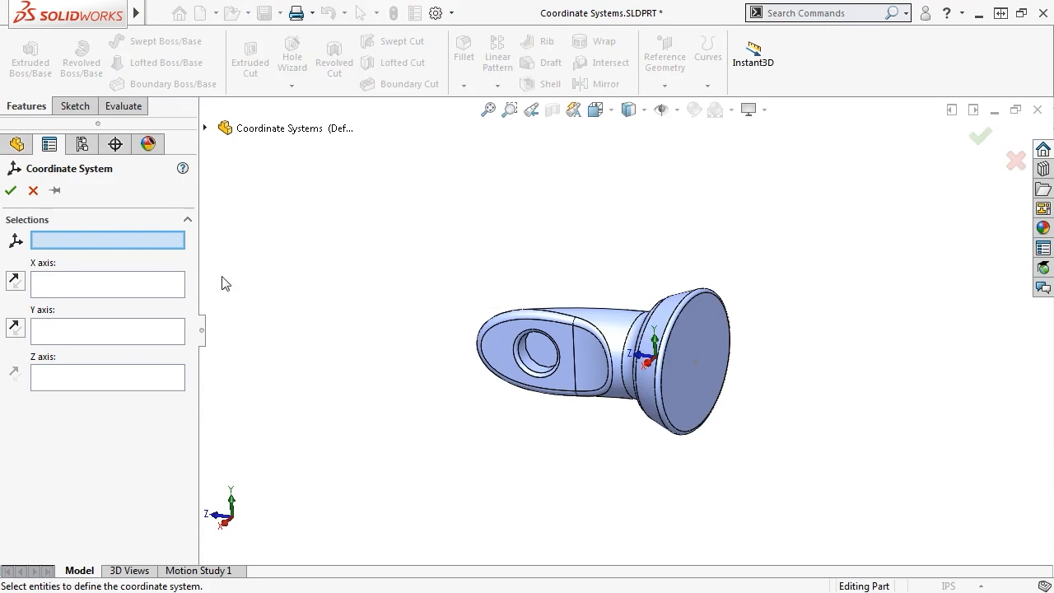
left_click(695, 362)
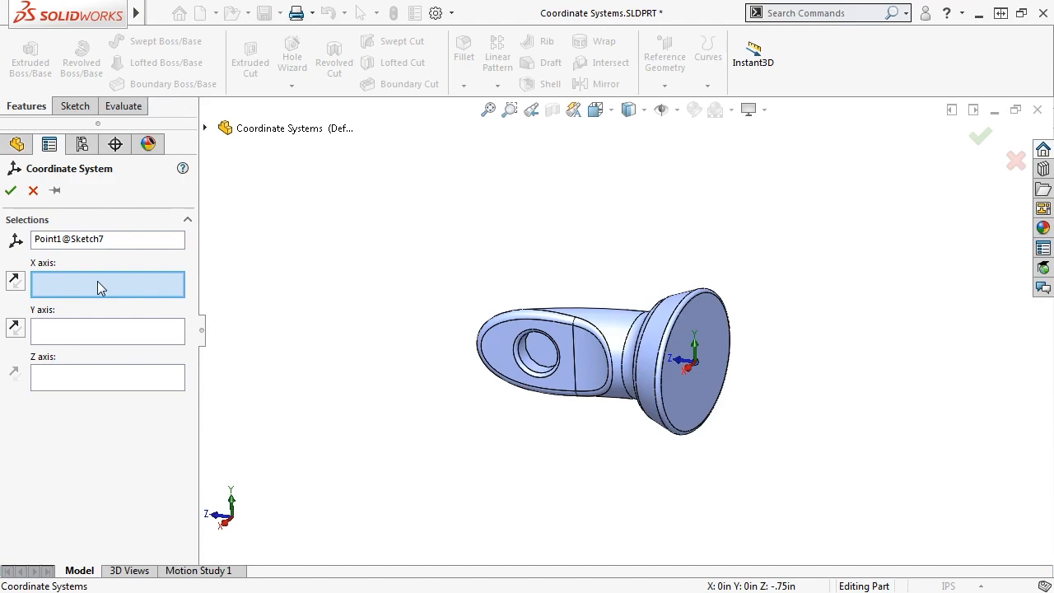
left_click(10, 190)
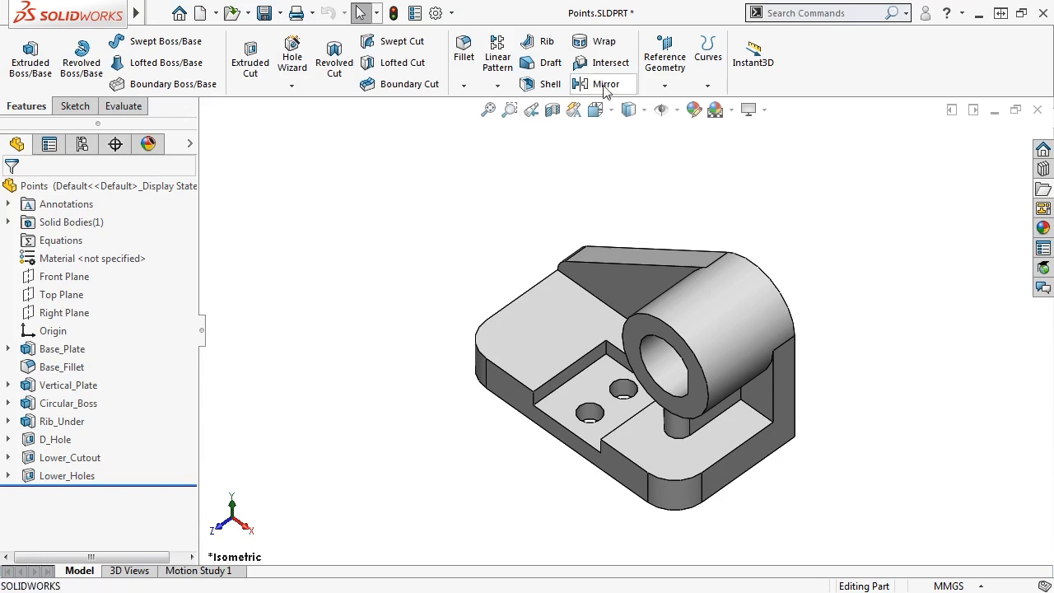
left_click(675, 86)
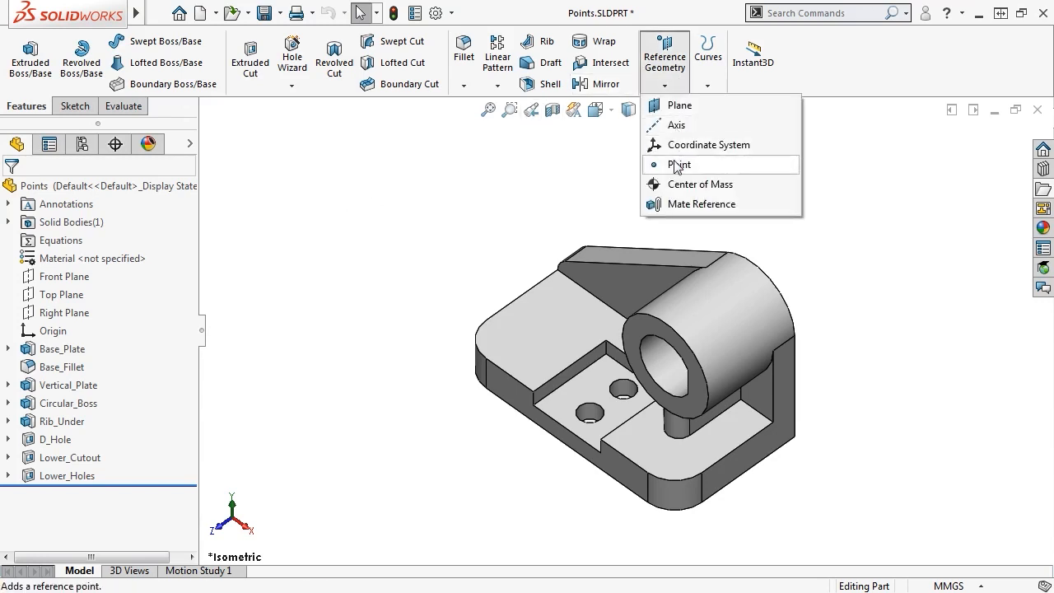
key("Escape")
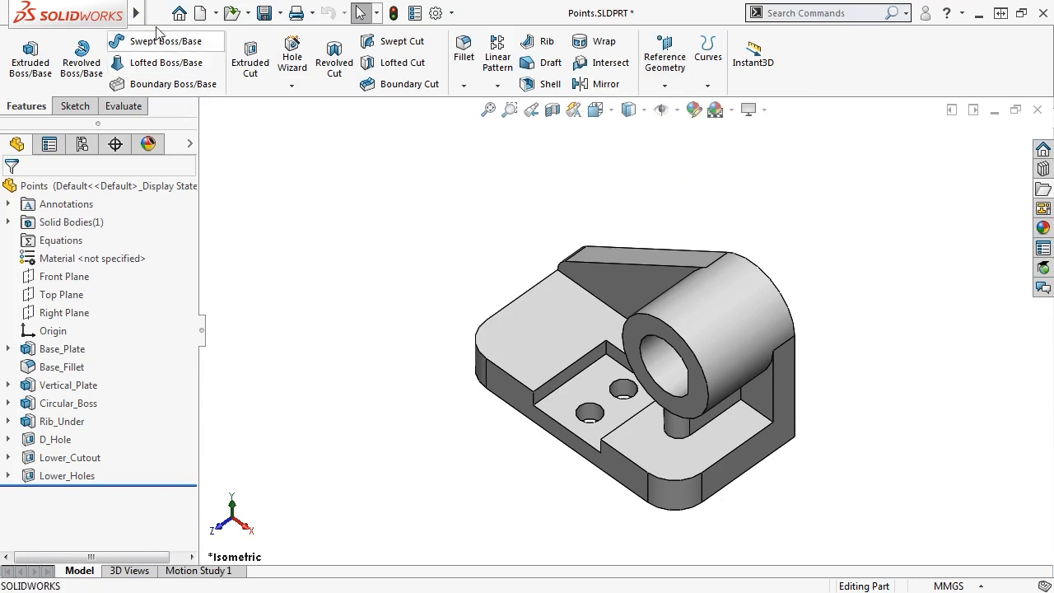
mouse_move(165, 8)
left_click(254, 13)
mouse_move(329, 239)
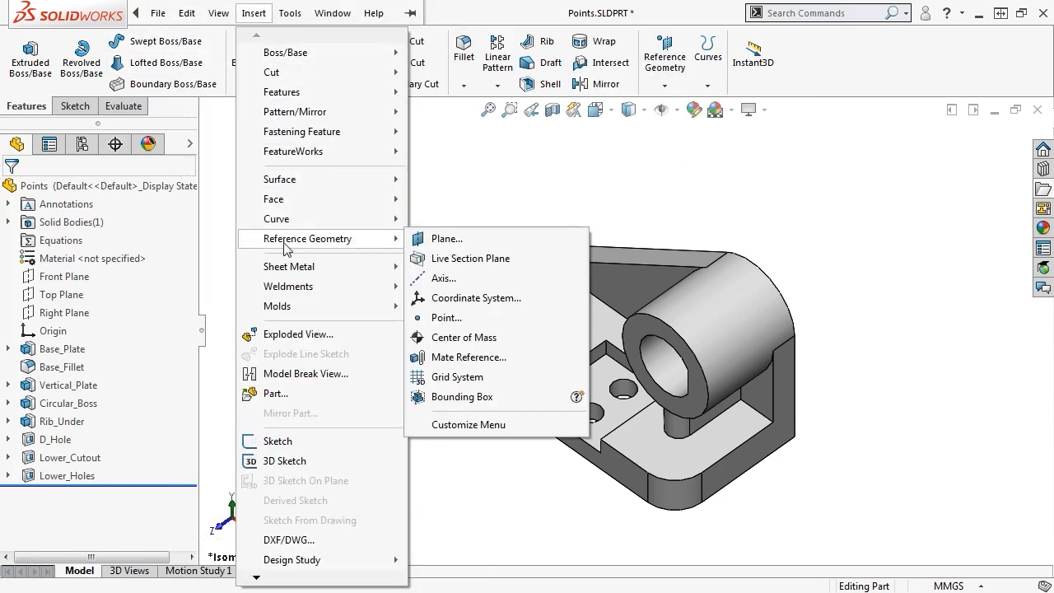
left_click(454, 319)
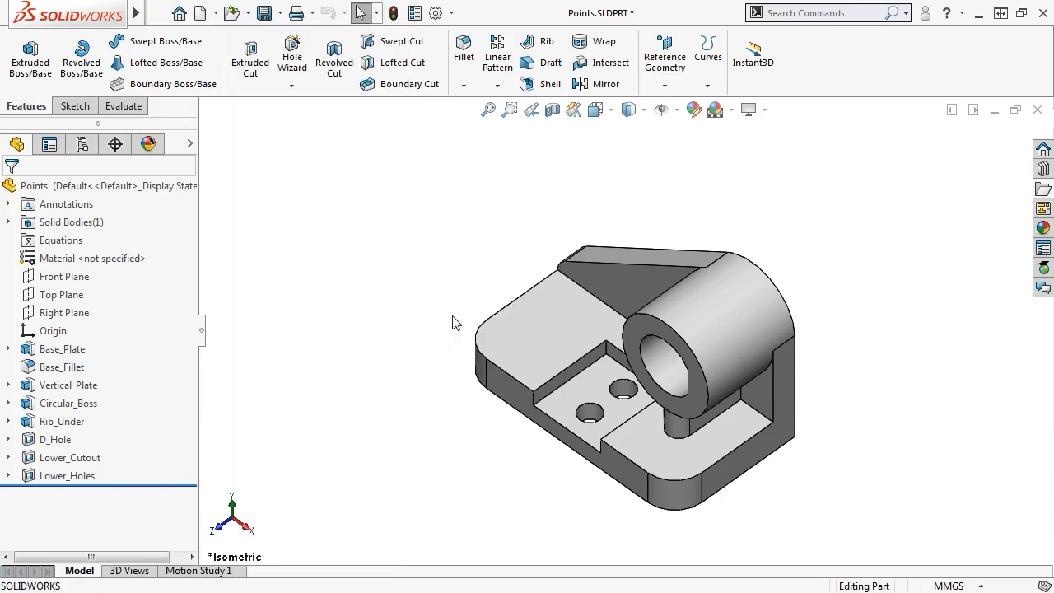
left_click(88, 109)
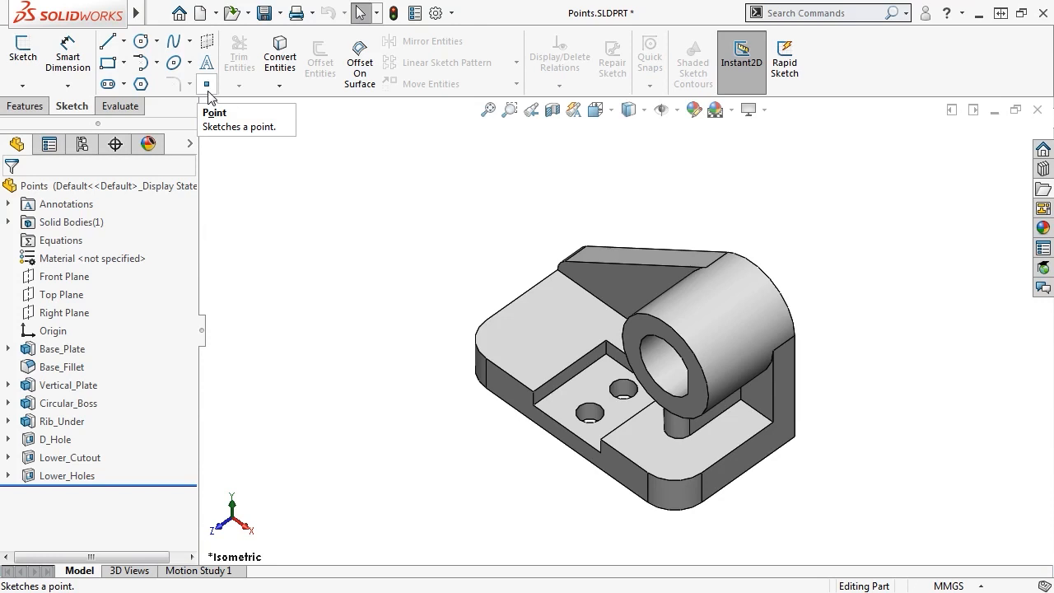
left_click(25, 109)
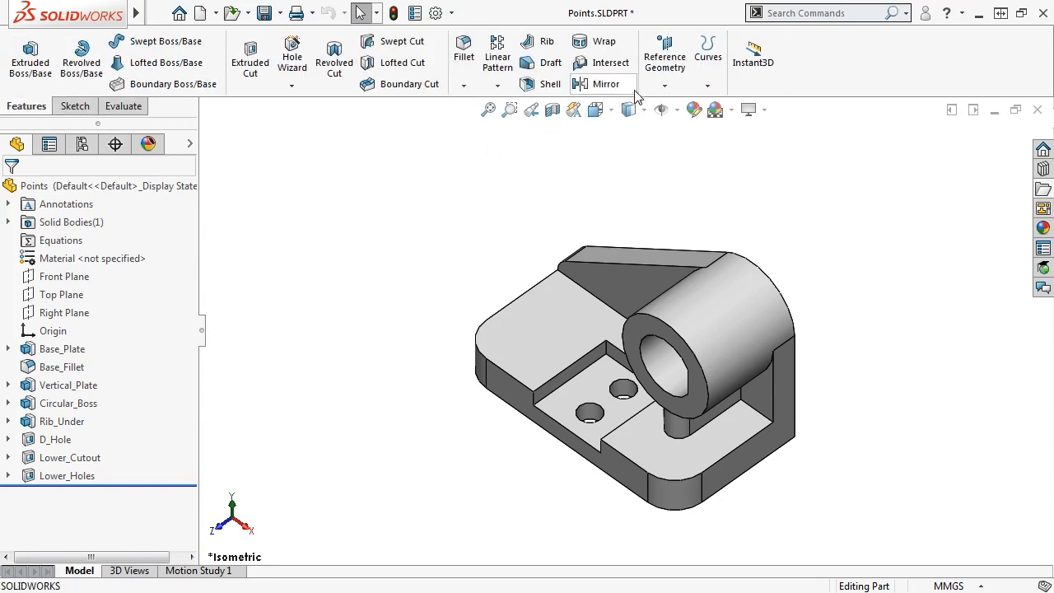
Create an Arc Center reference point from the outer circular edge of the cylindrical boss's front face, keeping the Point command active.
left_click(664, 82)
left_click(678, 165)
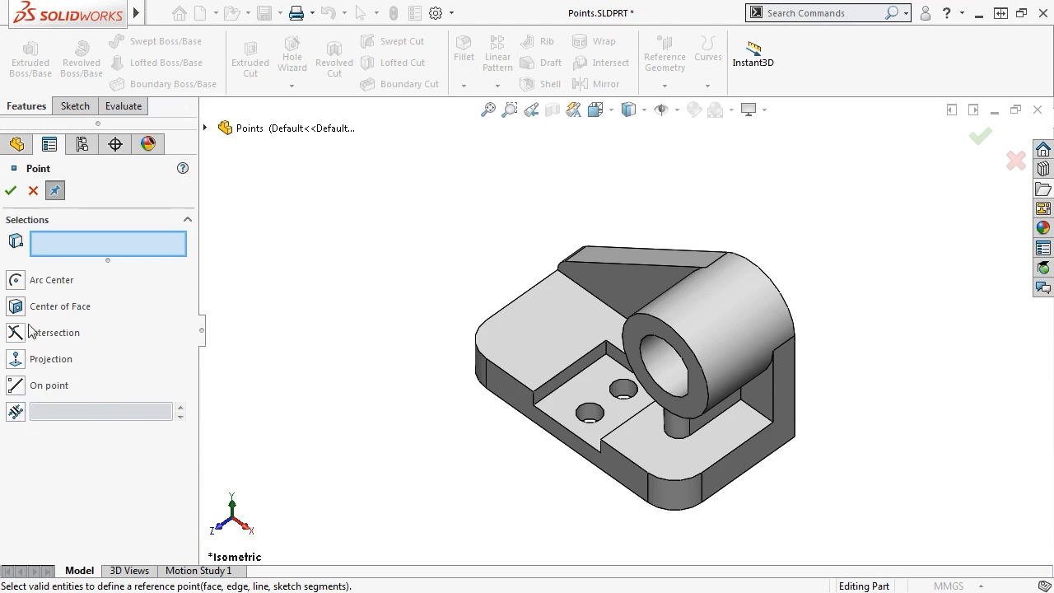
left_click(17, 283)
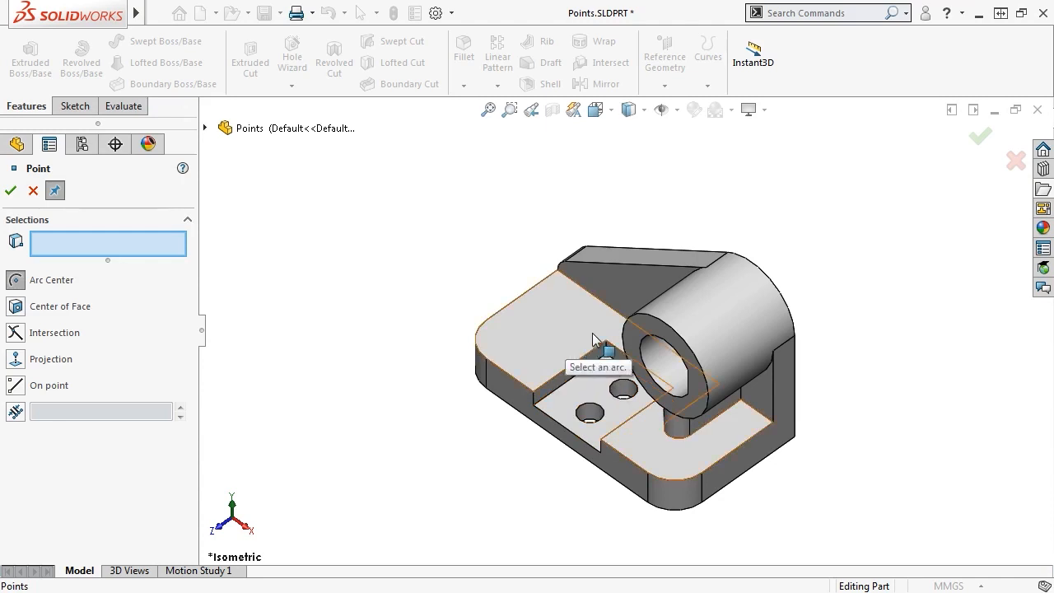
left_click(671, 332)
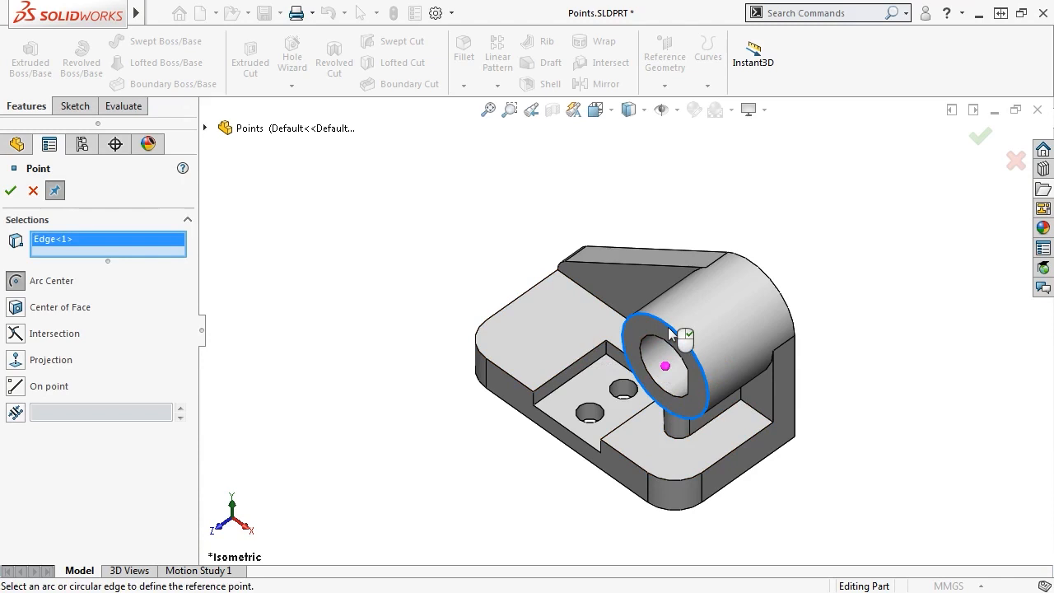
left_click(55, 192)
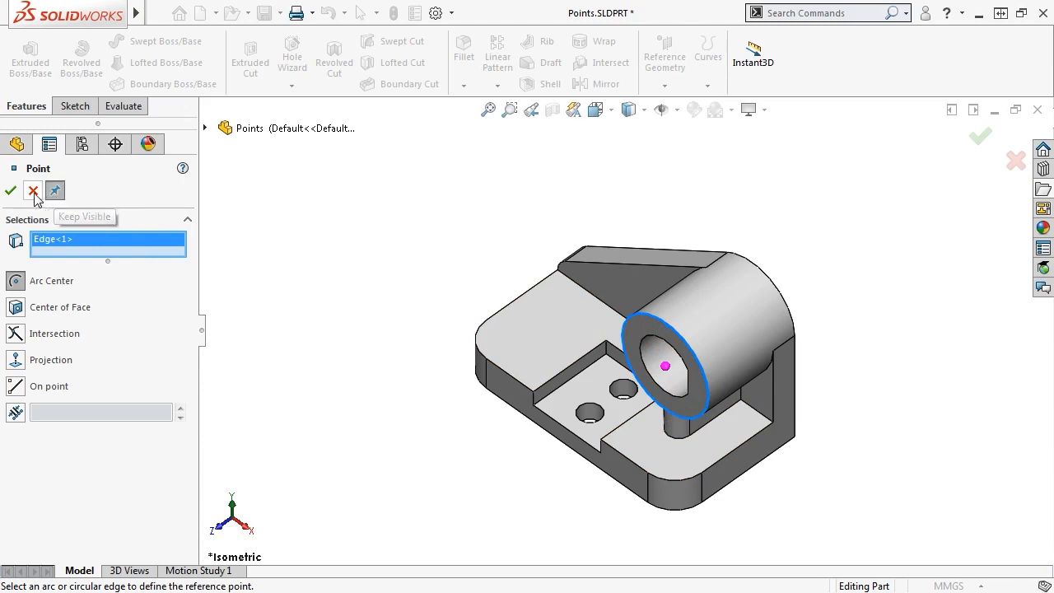
left_click(11, 190)
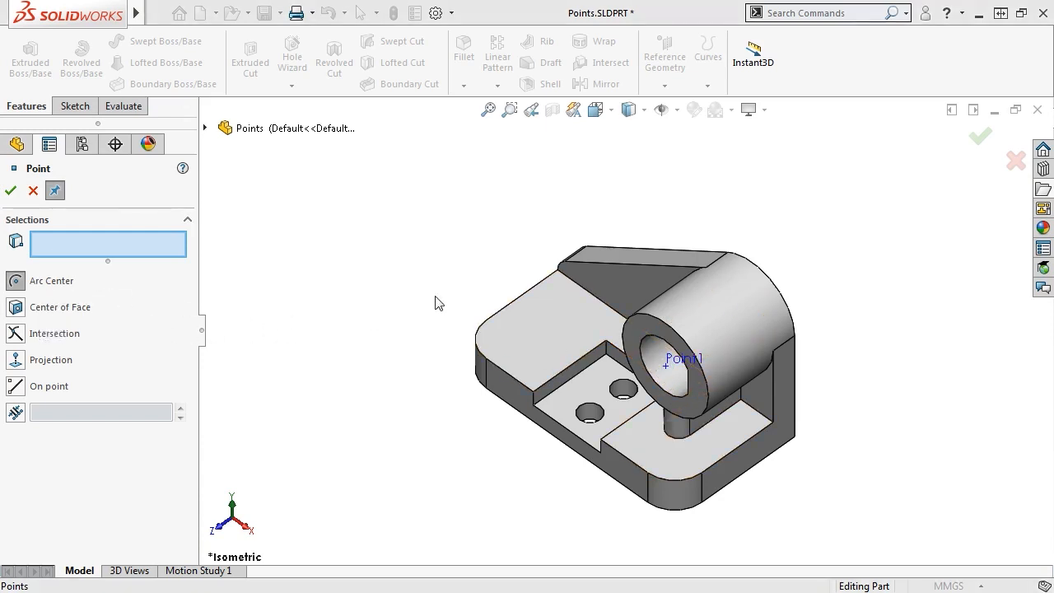
Create a Center of Face reference point on the large front face of the vertical plate.
middle_click_drag(483, 254, 560, 197)
left_click(42, 305)
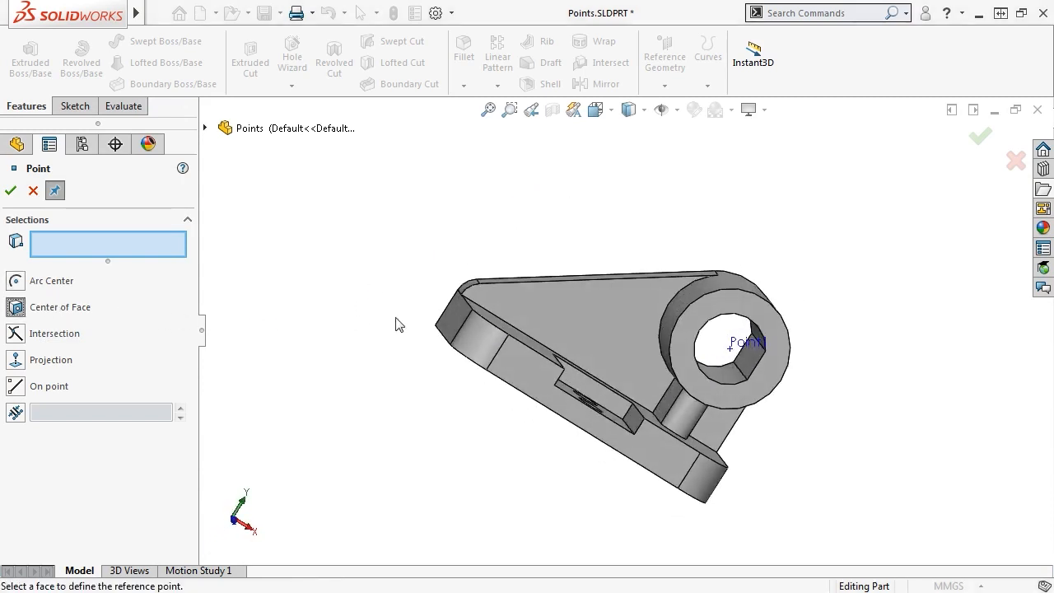
left_click(584, 317)
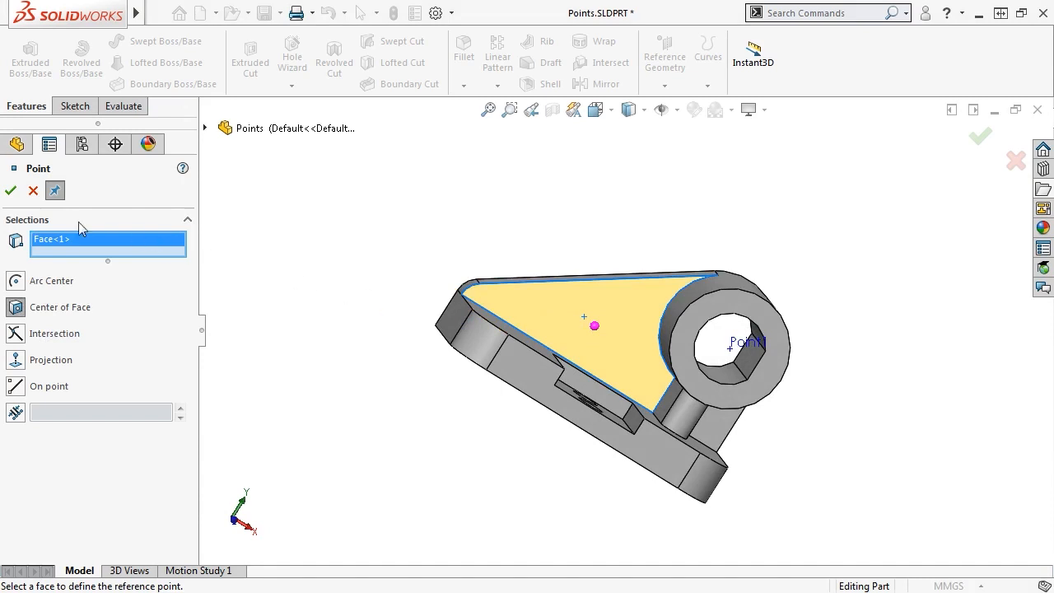
left_click(10, 191)
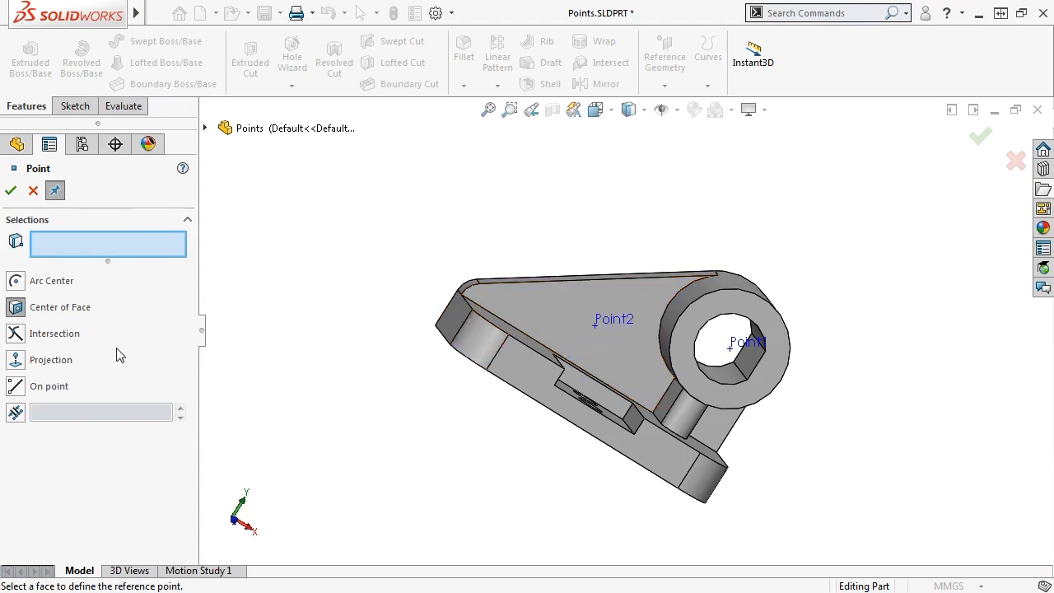
Create an Intersection reference point where the lower cutout's rear edge meets its side edge nearest the boss.
left_click(14, 337)
middle_click_drag(400, 347, 402, 442)
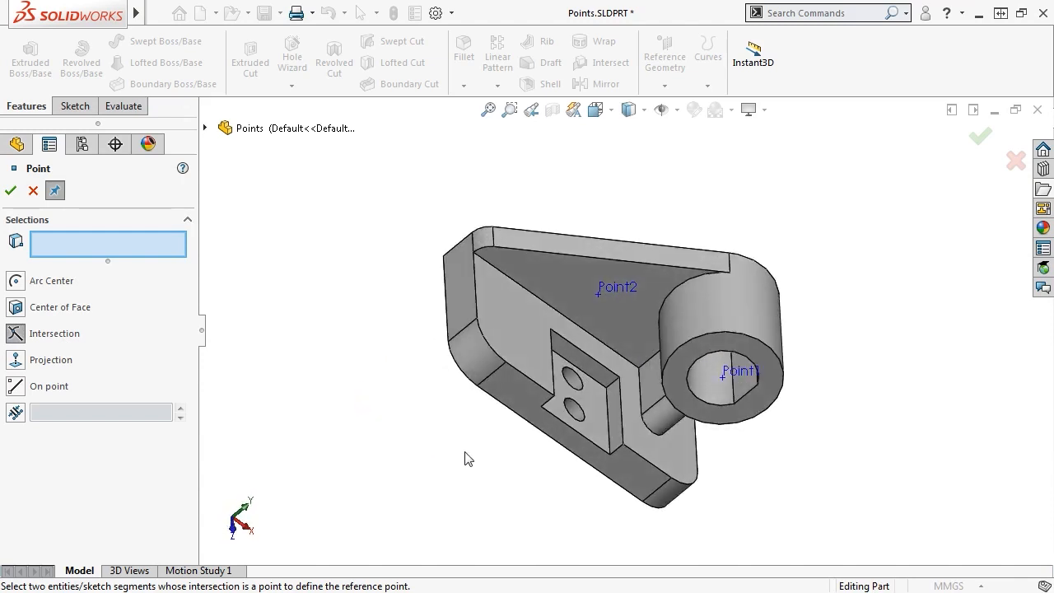
left_click(594, 364)
left_click(619, 400)
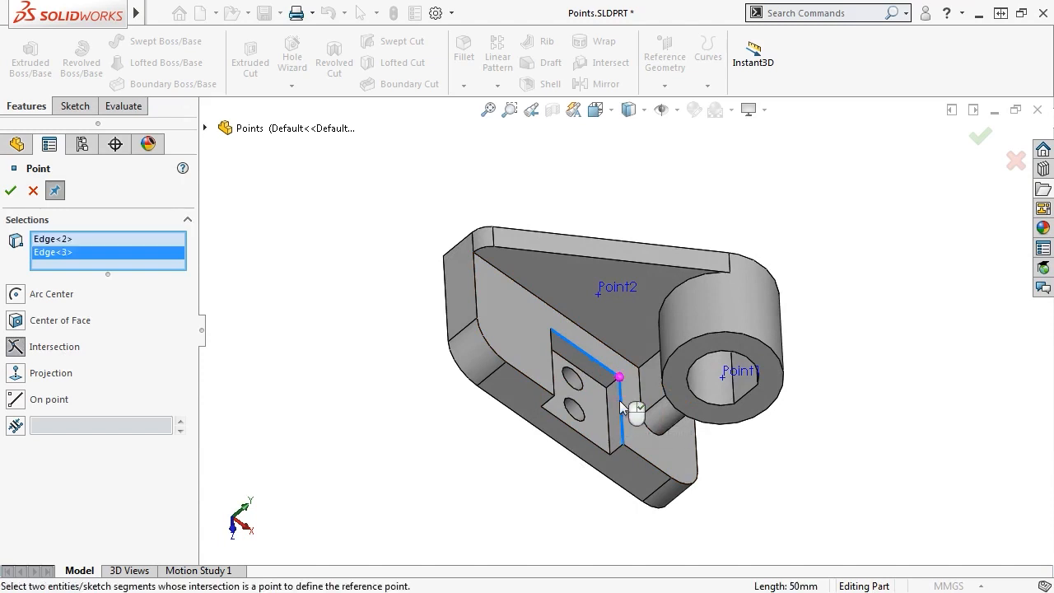
left_click(11, 190)
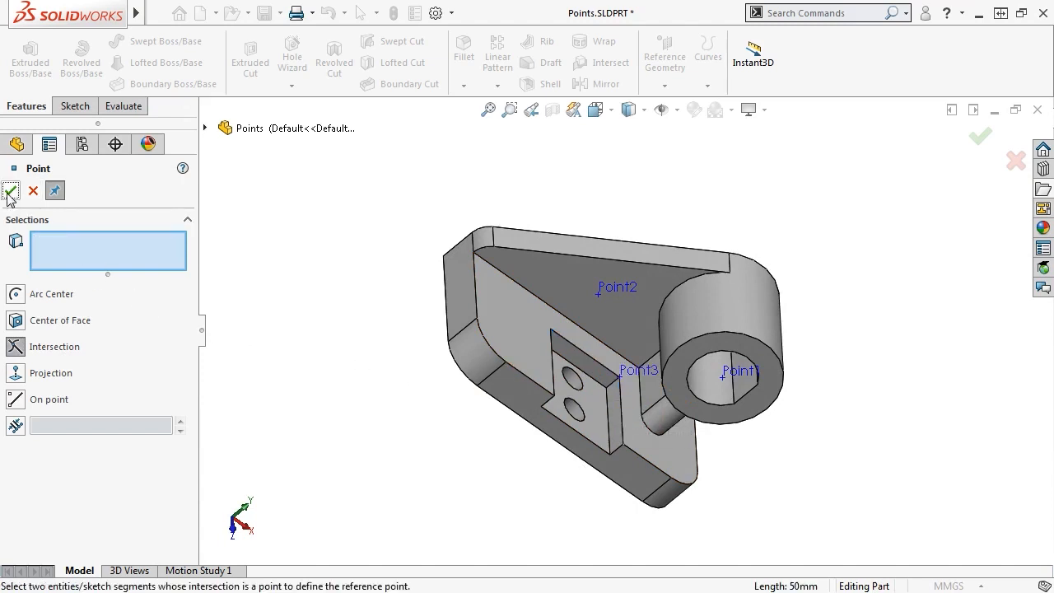
Create a Projection reference point by projecting the lower cutout's front -X corner vertex onto the vertical plate's front face.
left_click(17, 373)
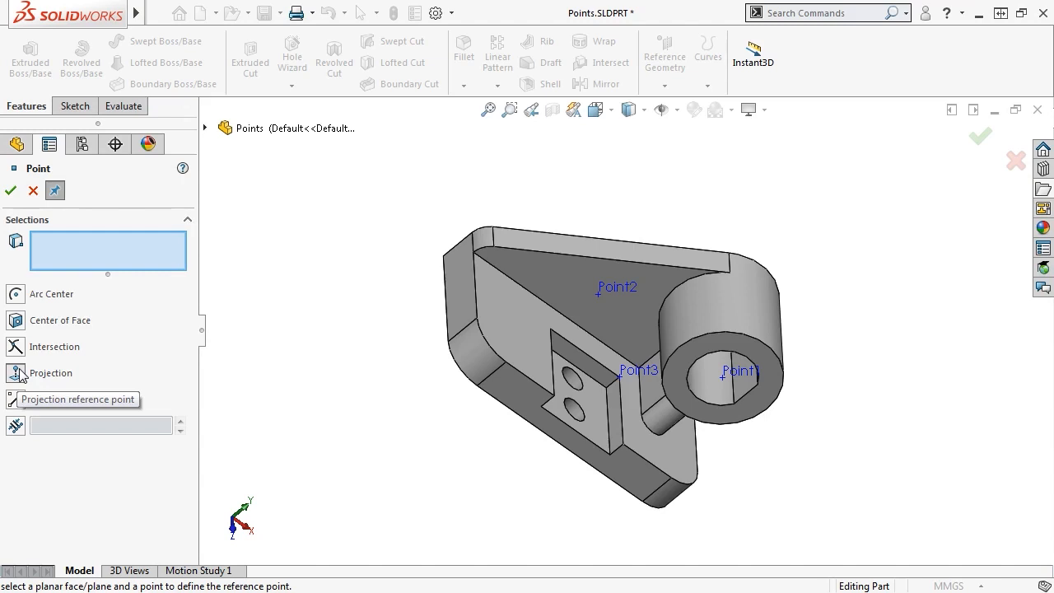
left_click(23, 374)
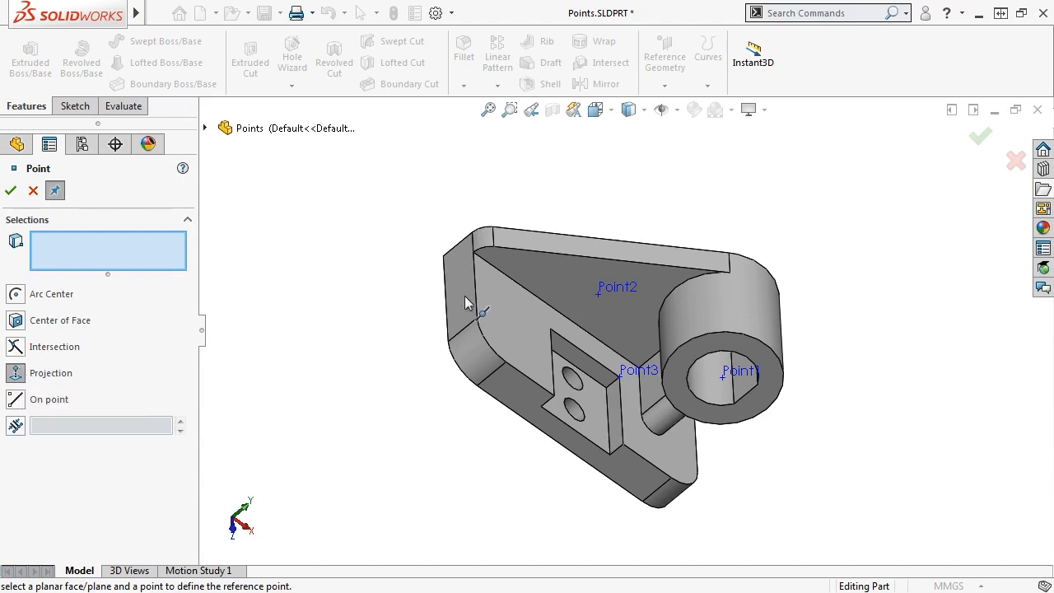
left_click(596, 290)
left_click(571, 302)
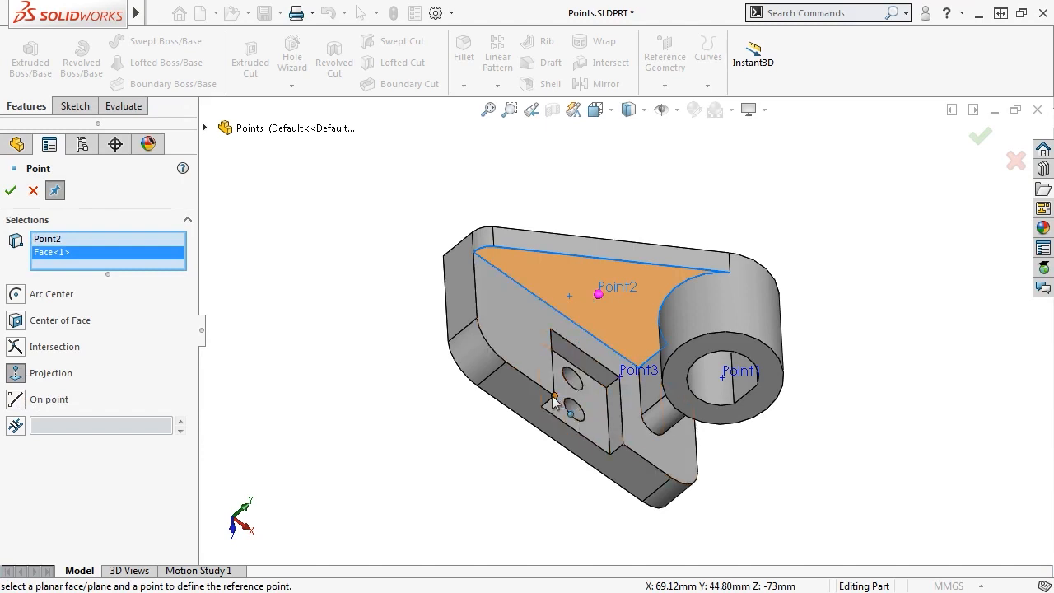
left_click(554, 396)
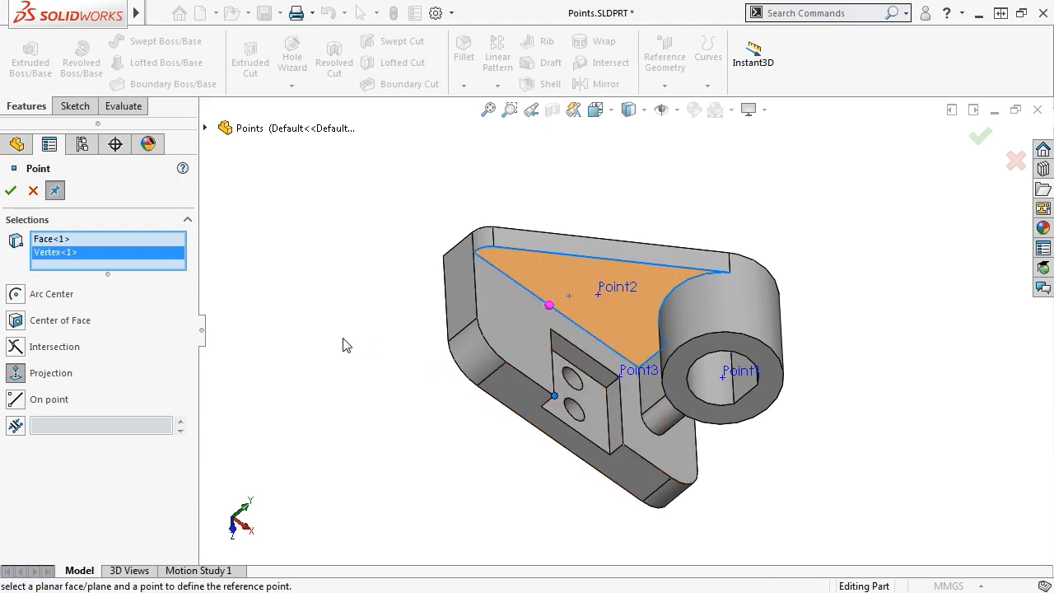
left_click(11, 191)
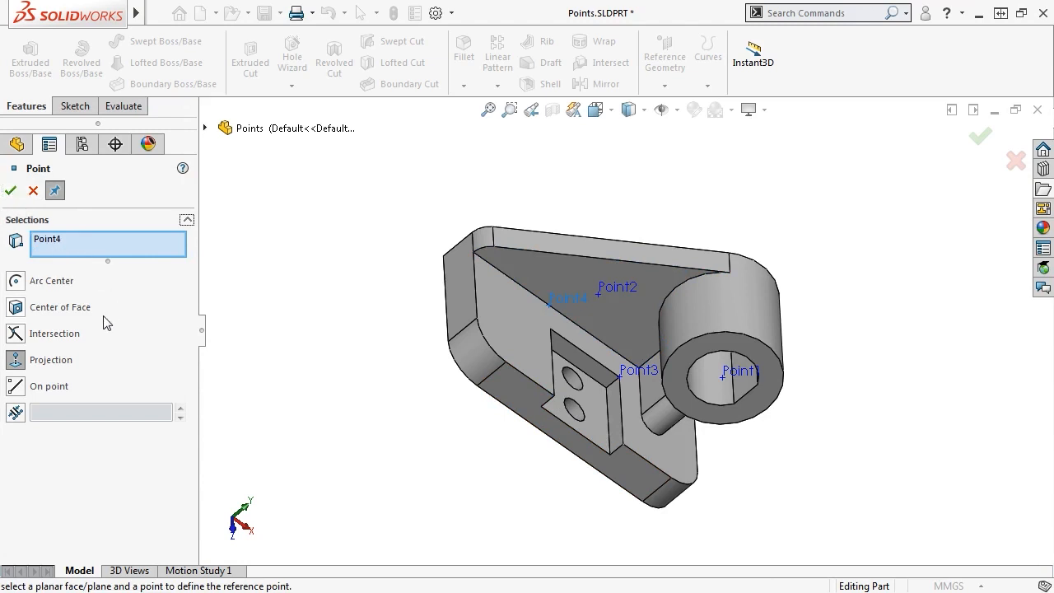
Show Sketch2 of Vertical_Plate and create an On point reference point at the sketch's lower +X corner.
left_click(16, 388)
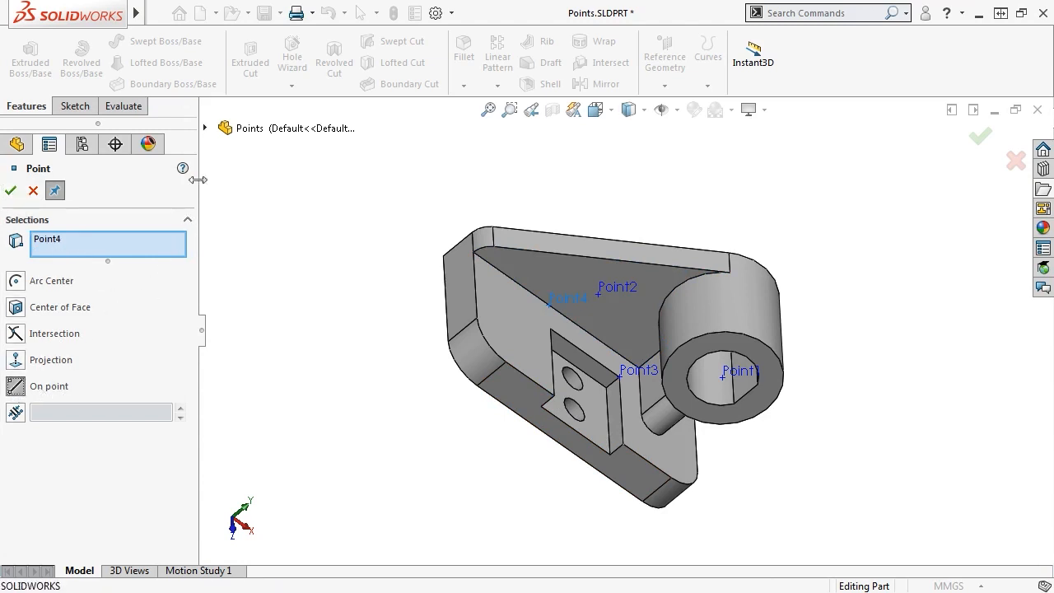
left_click(205, 130)
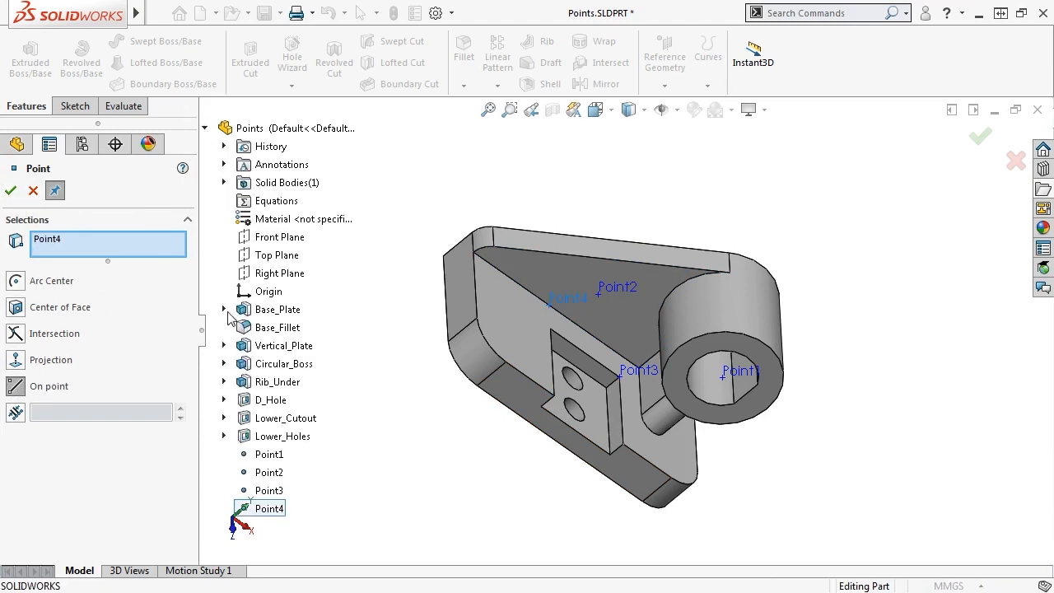
left_click(223, 346)
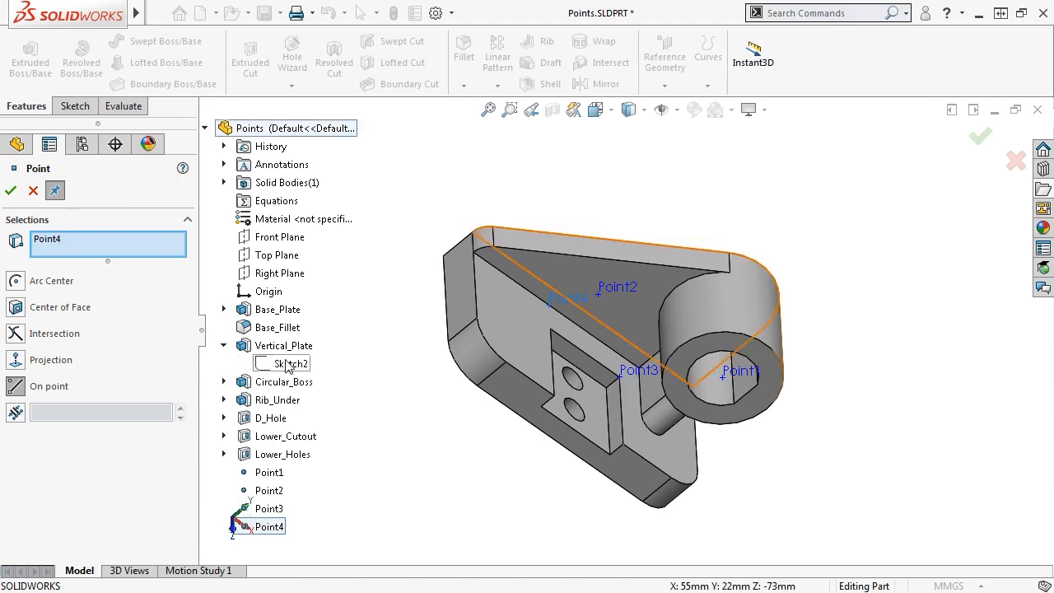
right_click(286, 364)
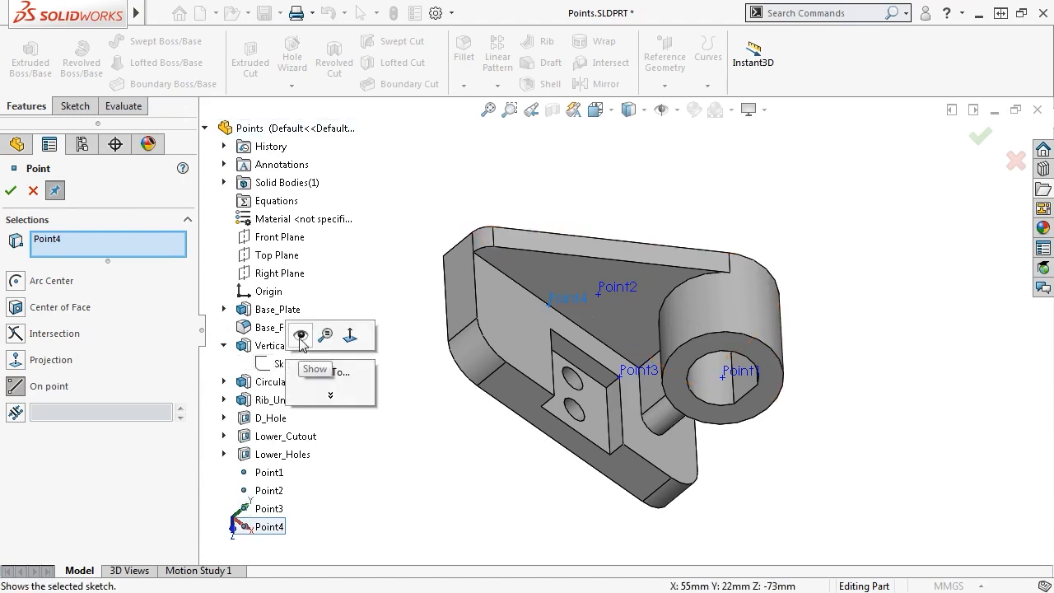
left_click(300, 334)
mouse_move(409, 338)
middle_mouse_down()
mouse_move(395, 228)
mouse_move(579, 322)
middle_mouse_up()
left_click(713, 444)
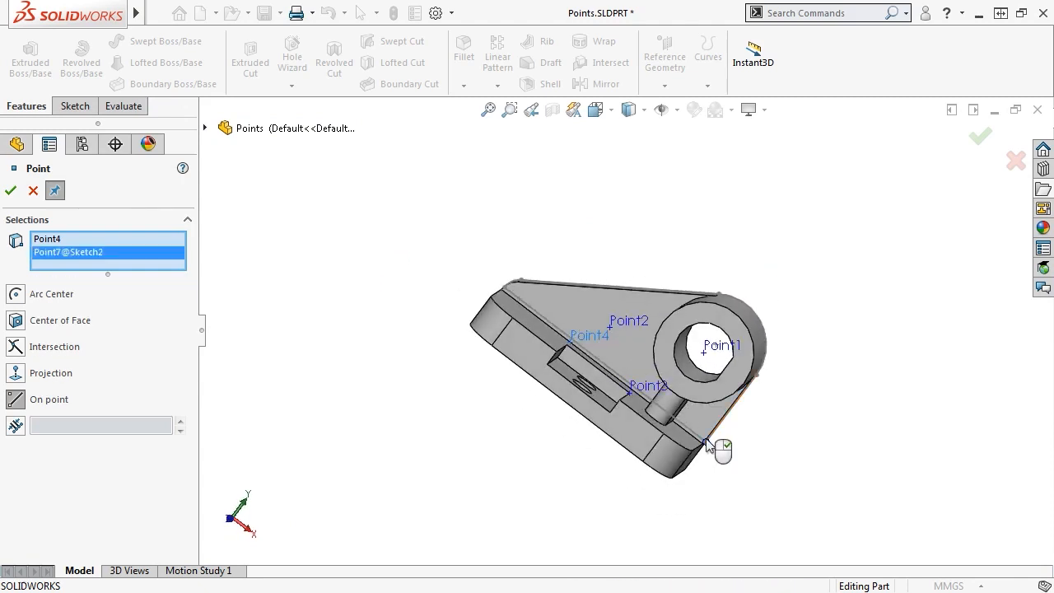
left_click(11, 190)
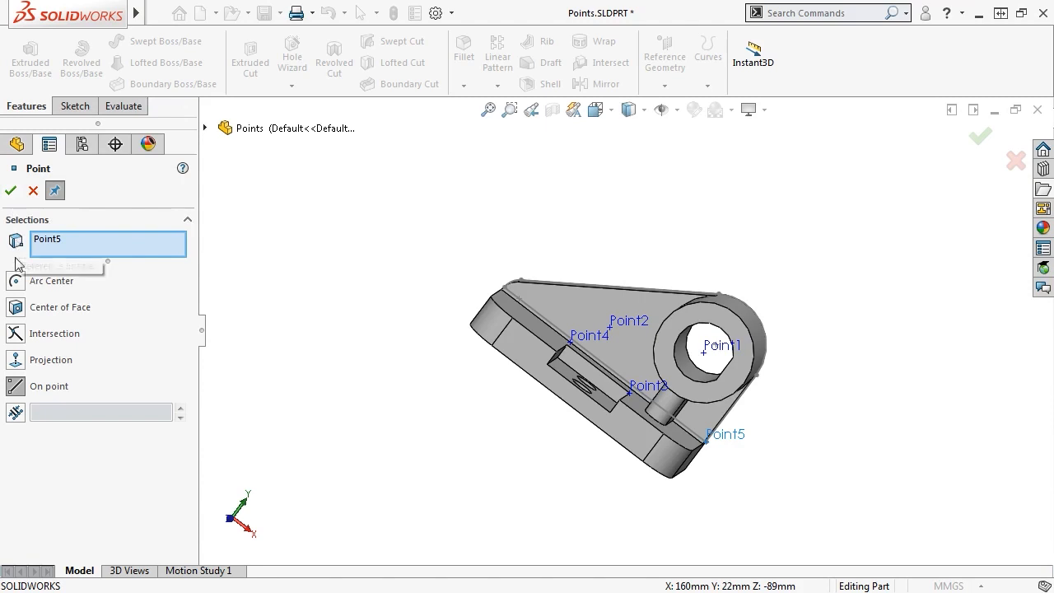
Set the reference point type to placement along a curve and go through its Distance, Percentage and Evenly Distribute options.
left_click(16, 412)
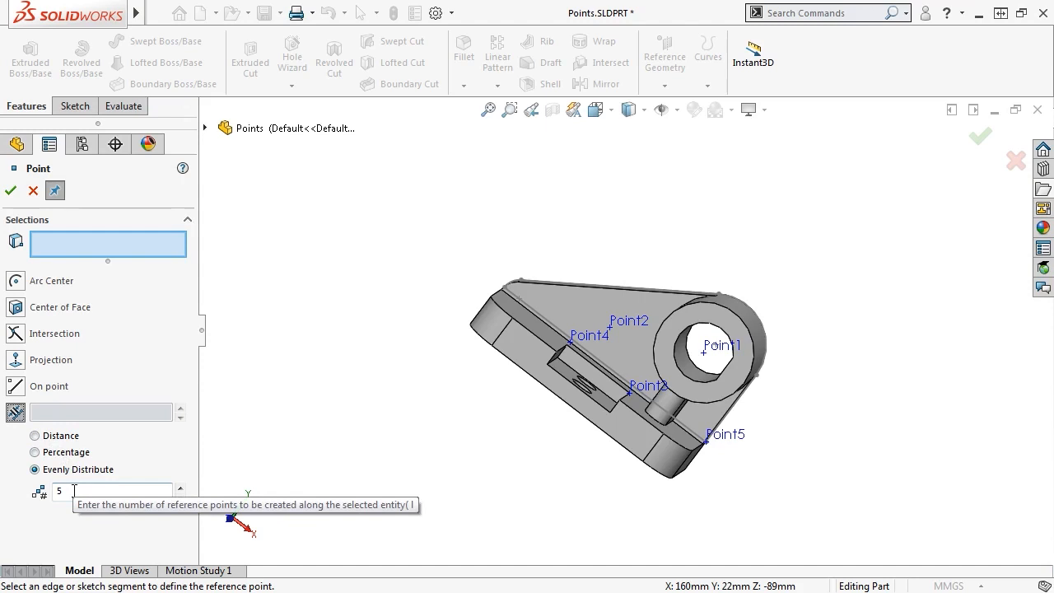
left_click(35, 436)
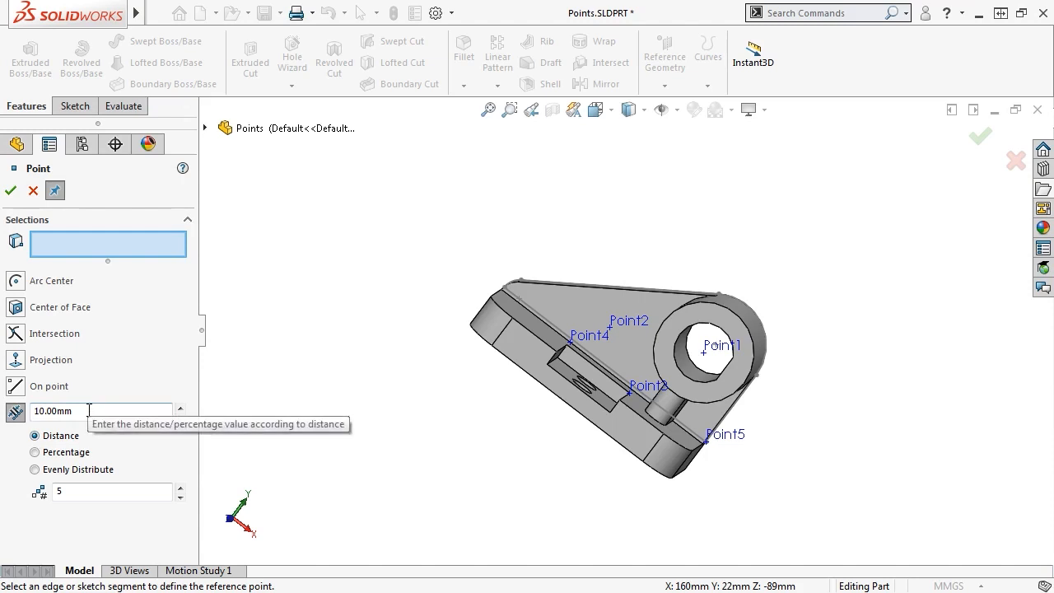
left_click(35, 452)
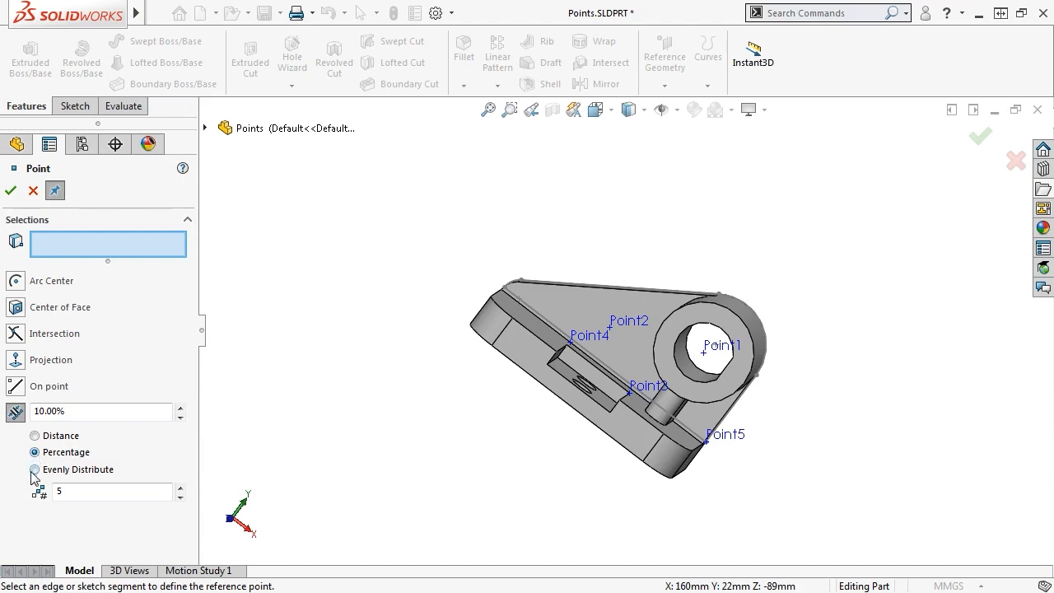
left_click(35, 470)
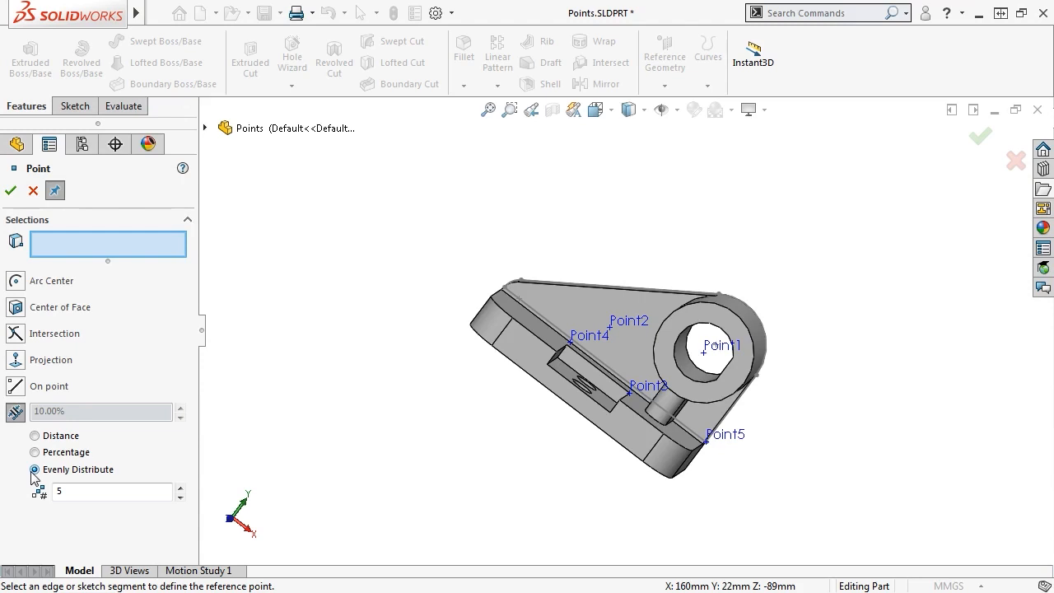
Create four reference points spaced 50 mm apart along the outer circular edge of the boss's front face.
left_click(35, 435)
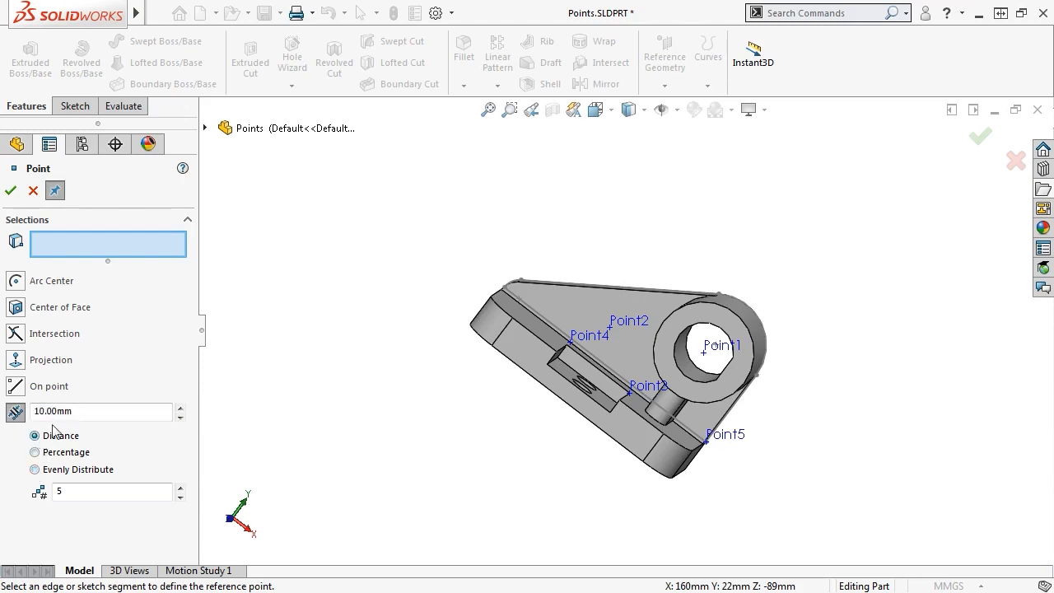
left_click(77, 411)
double_click(77, 412)
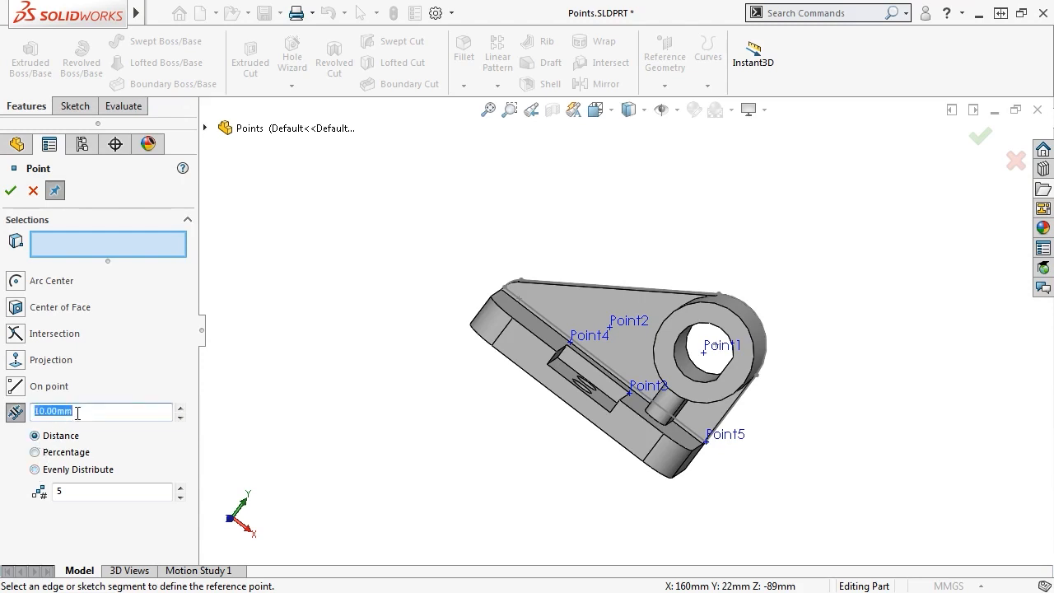
type("50")
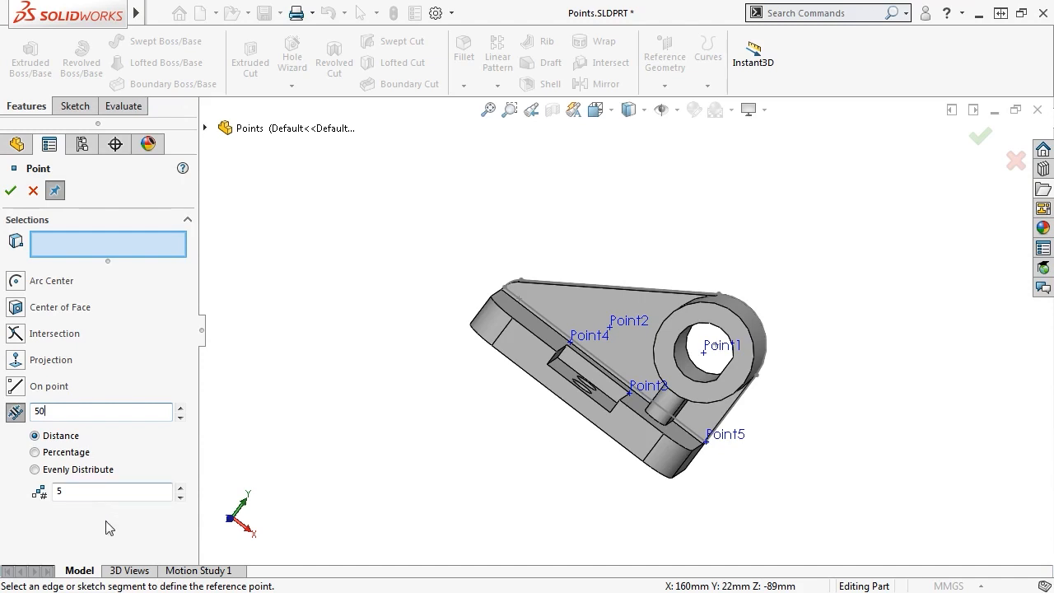
key("Tab")
type("4")
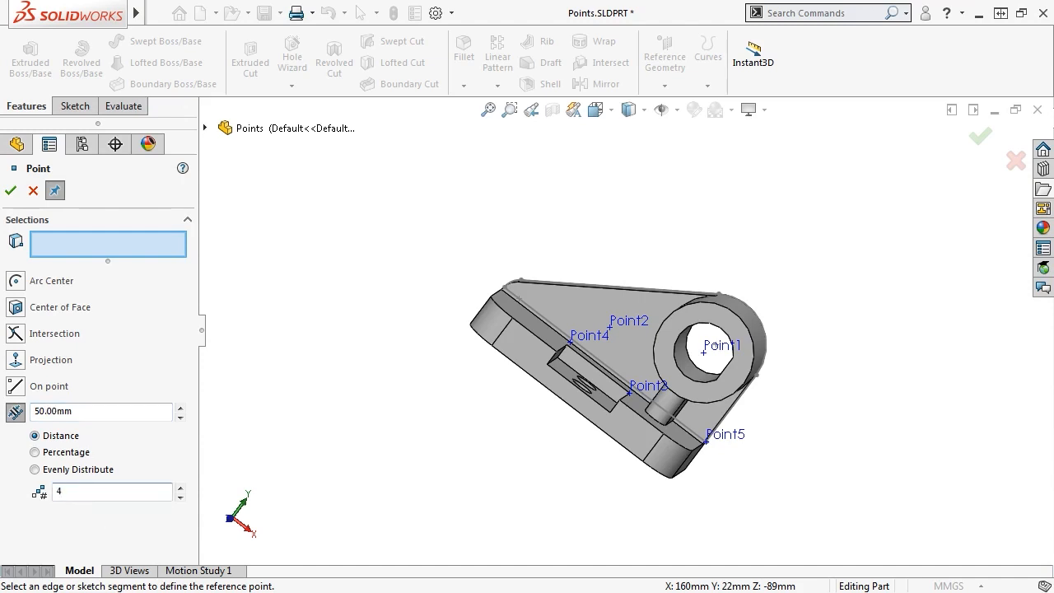
left_click(729, 319)
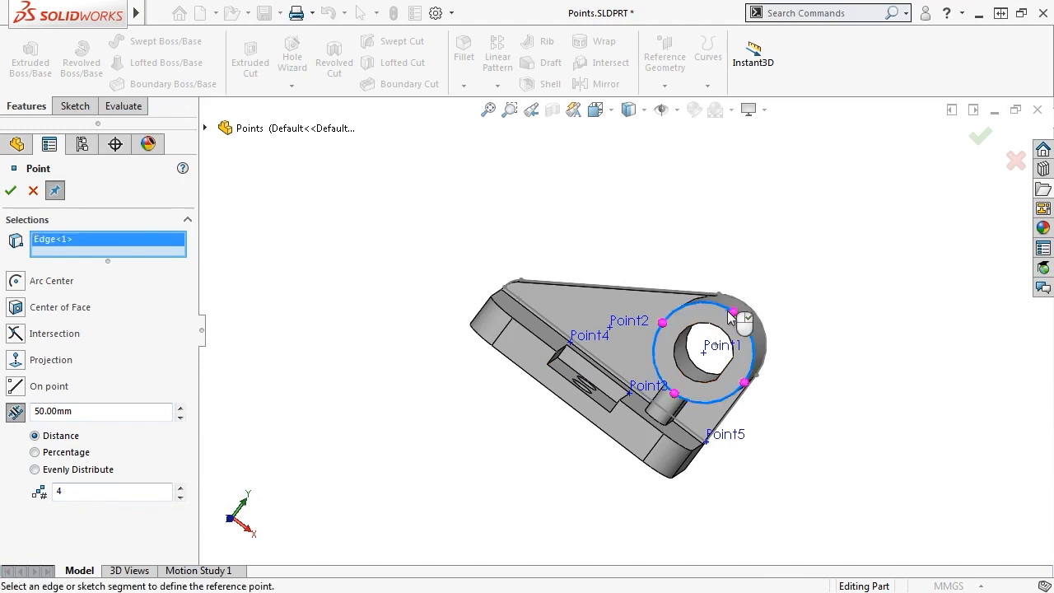
left_click(17, 189)
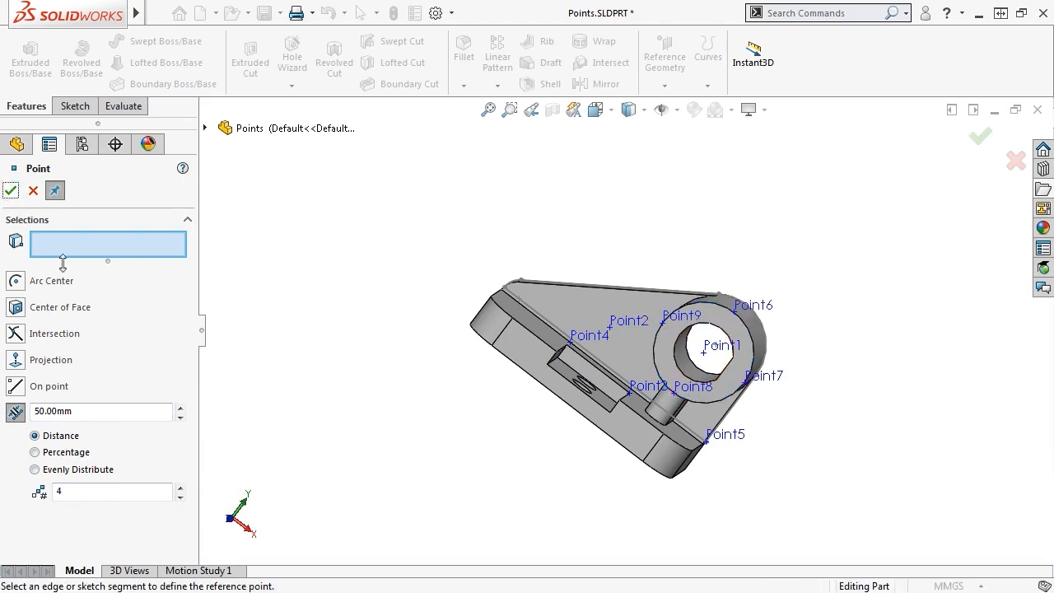
left_click(33, 190)
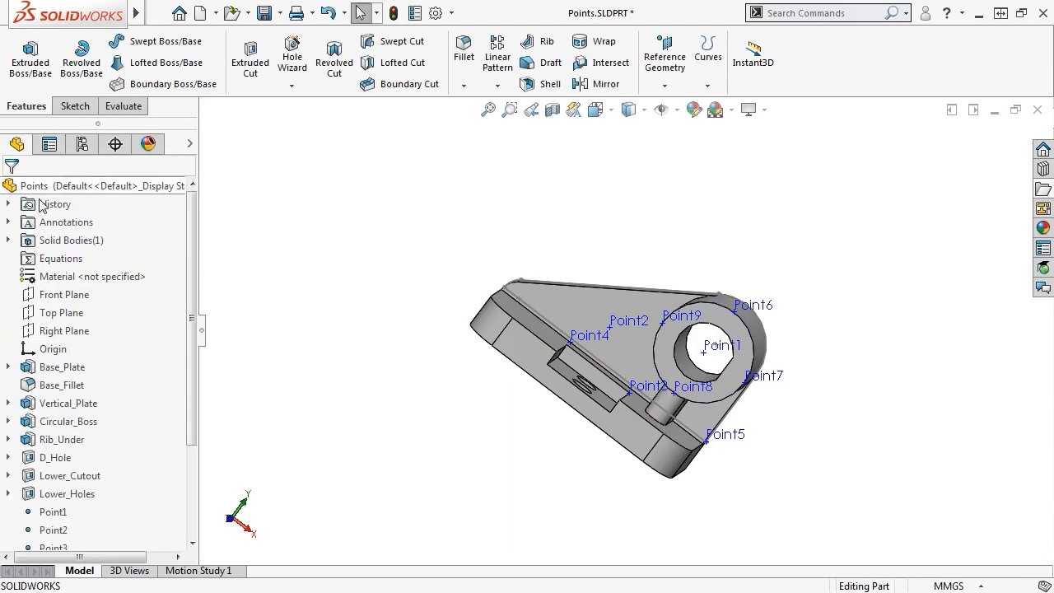
middle_click_drag(583, 482, 818, 364)
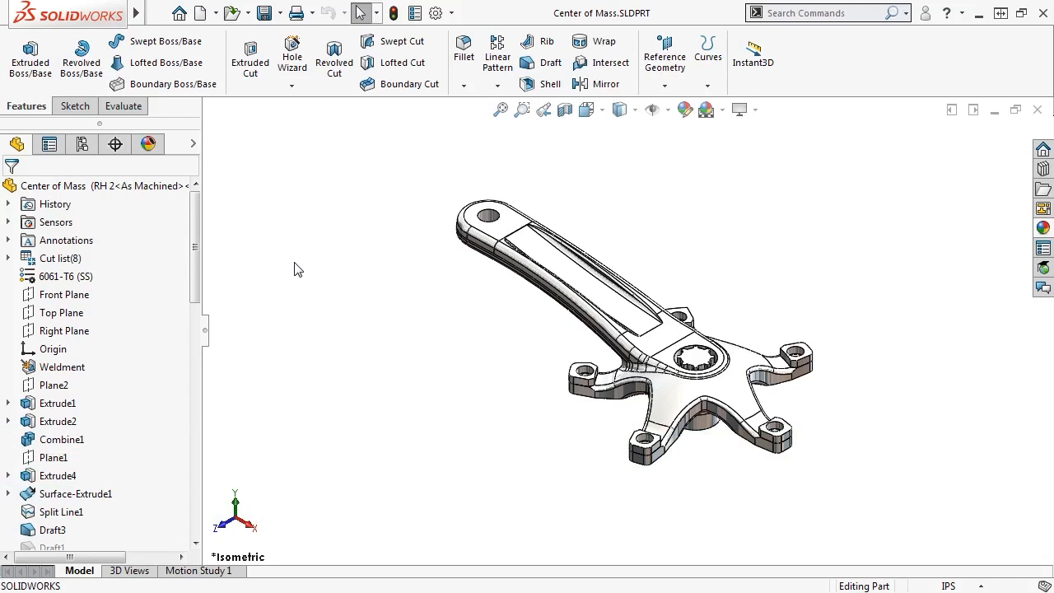
Add a Center of Mass marker to the crank arm part.
mouse_move(136, 15)
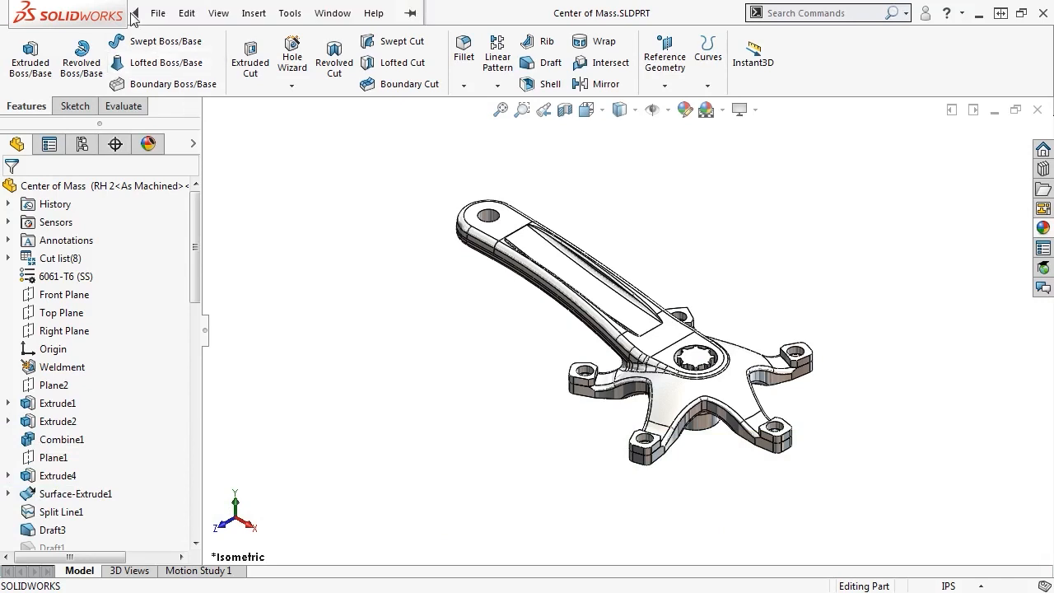
left_click(254, 13)
mouse_move(354, 241)
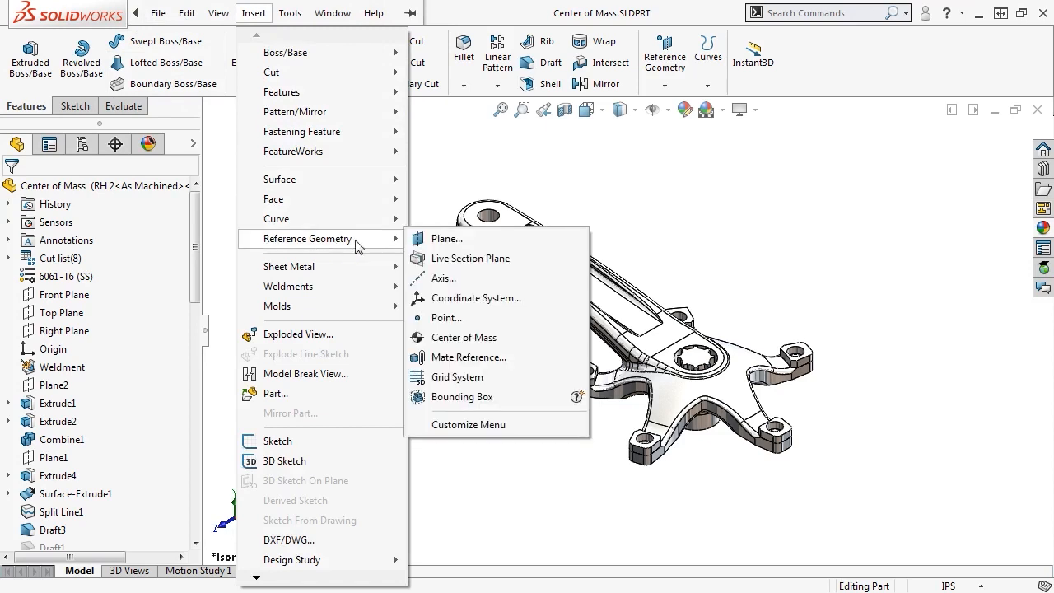
left_click(548, 340)
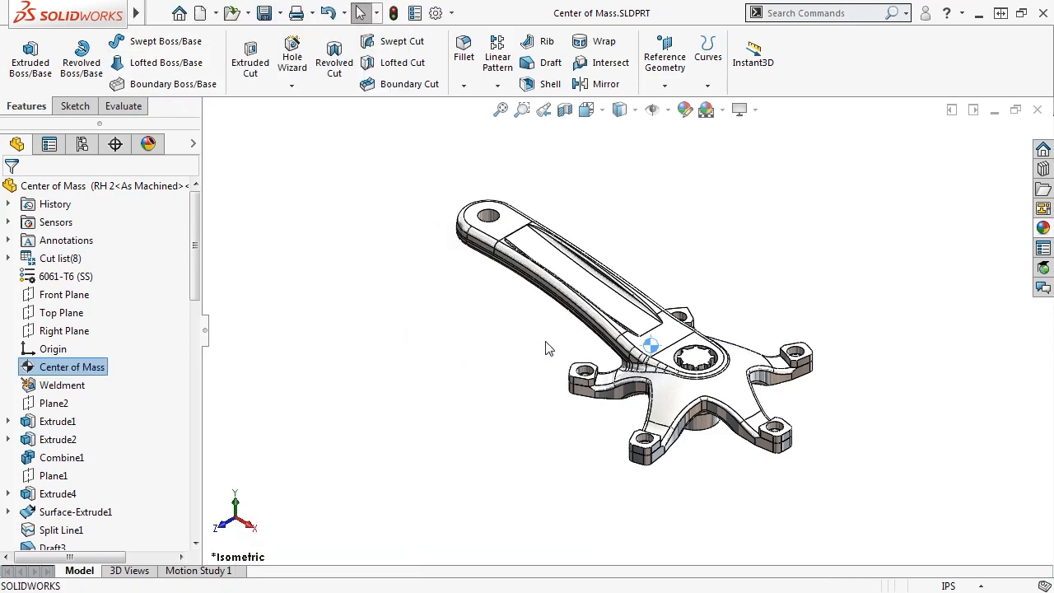
left_click(545, 342)
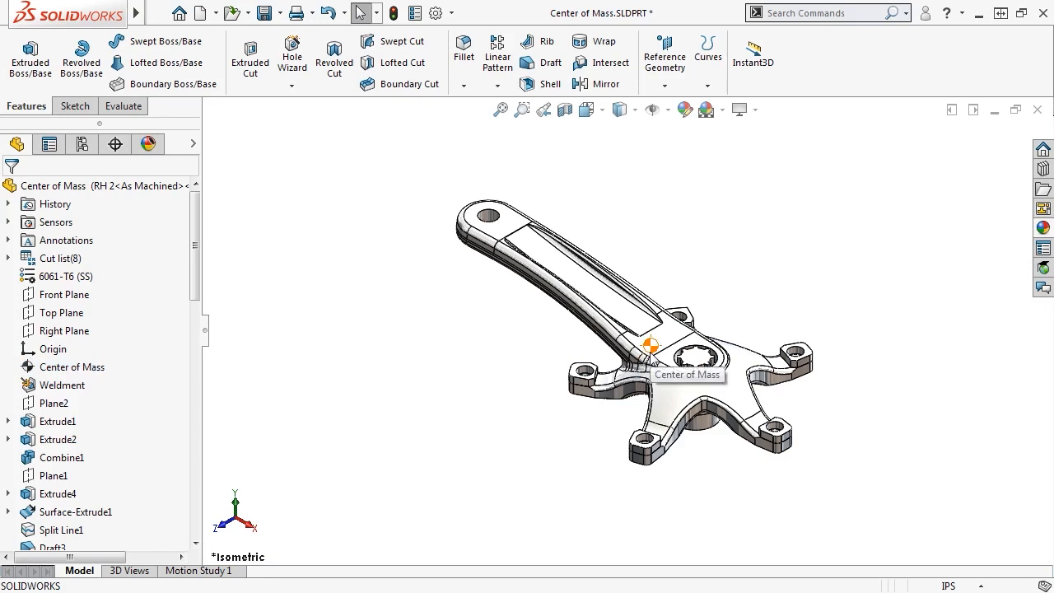
left_click(93, 371)
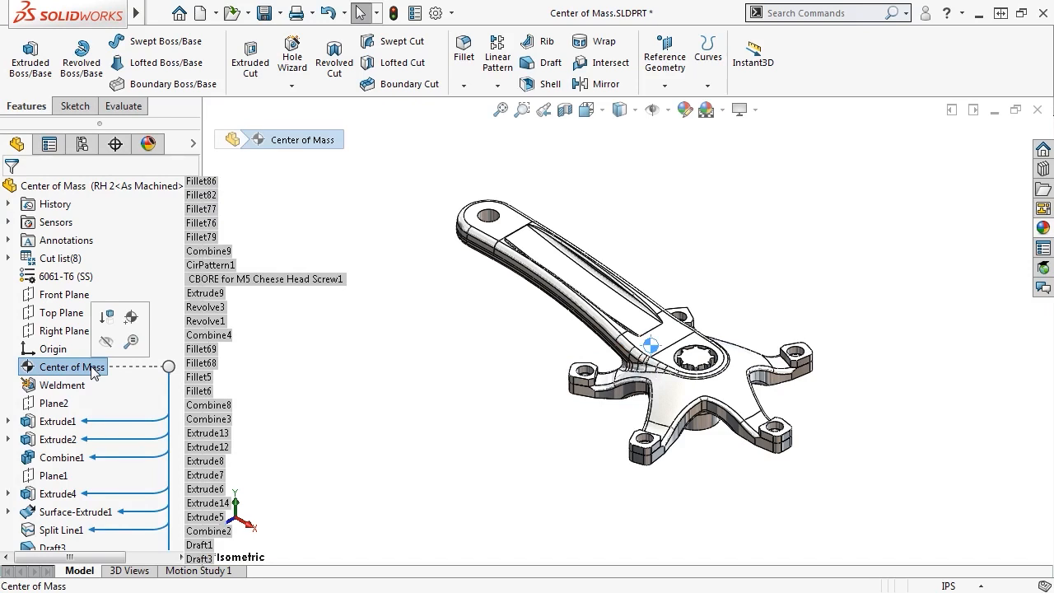
left_click(283, 316)
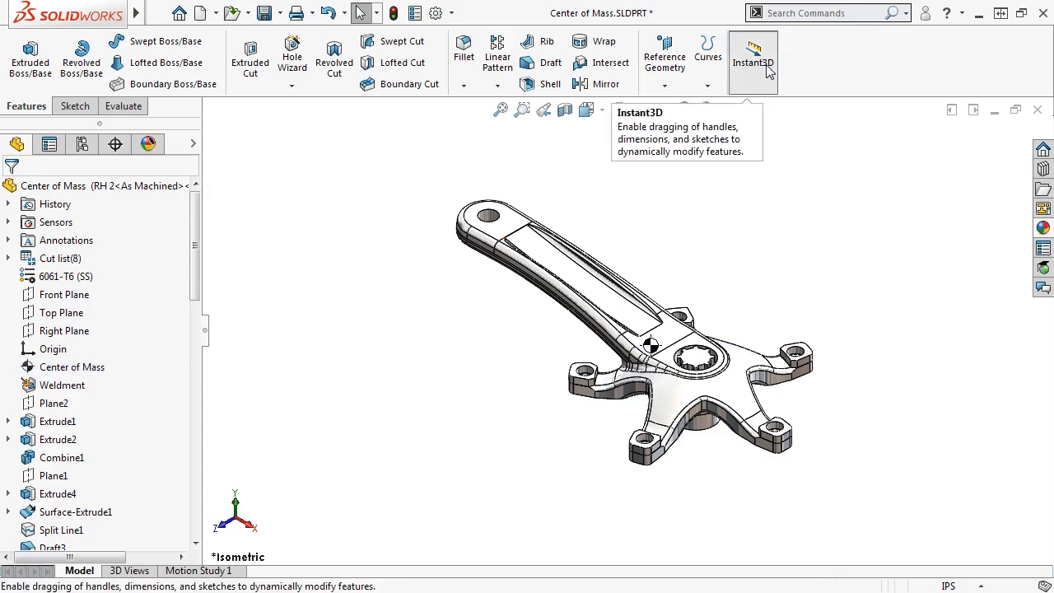
Turn on Instant3D and stretch the splined center boss (Boss-Extrude1) well above the crank arm.
left_click(753, 63)
left_click(698, 359)
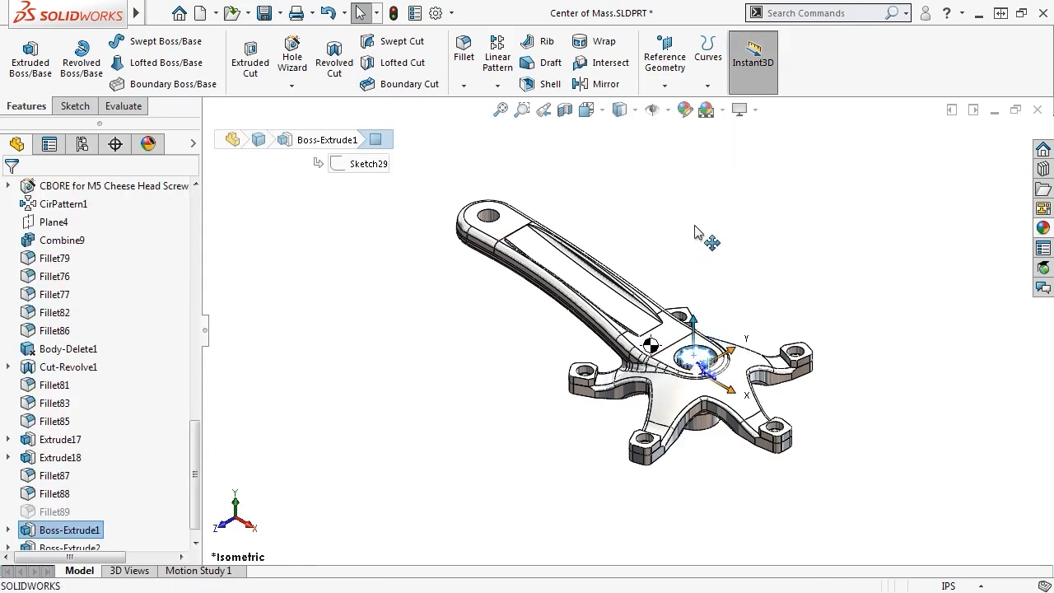
left_click_drag(696, 233, 685, 112)
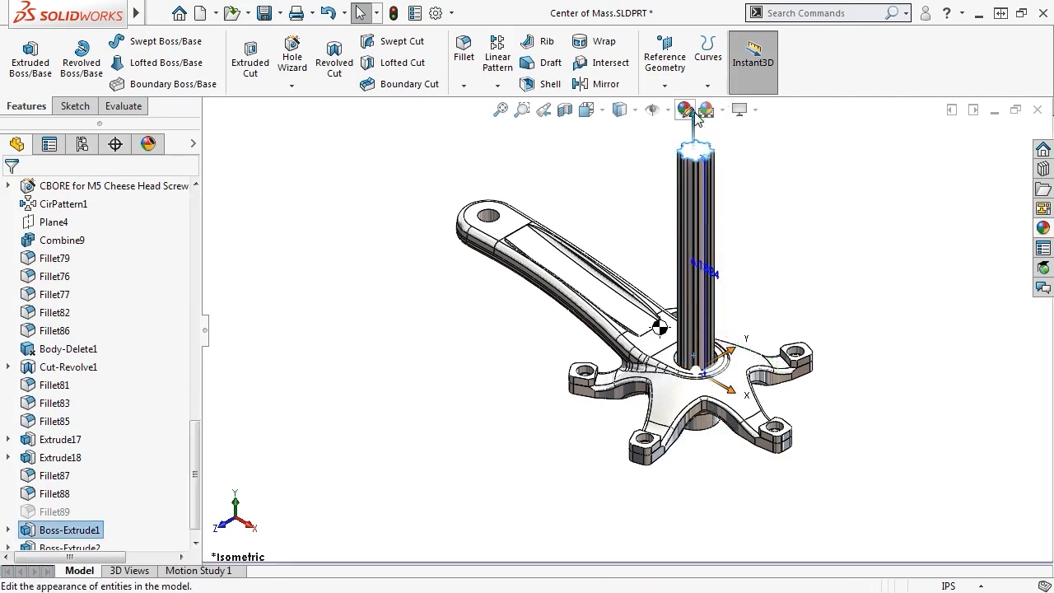
Stretch the five bosses at the spider arm tips upward to about 4.9 in, and turn Instant3D off.
left_click(586, 377)
left_click_drag(588, 349, 572, 160)
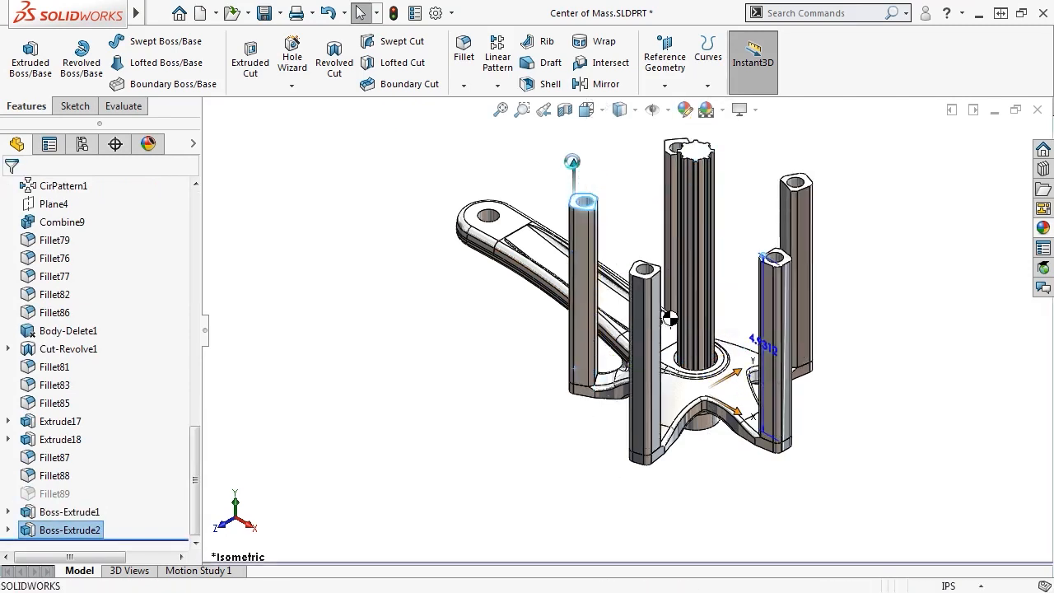
left_click(497, 159)
middle_click_drag(482, 447, 484, 365)
left_click(751, 54)
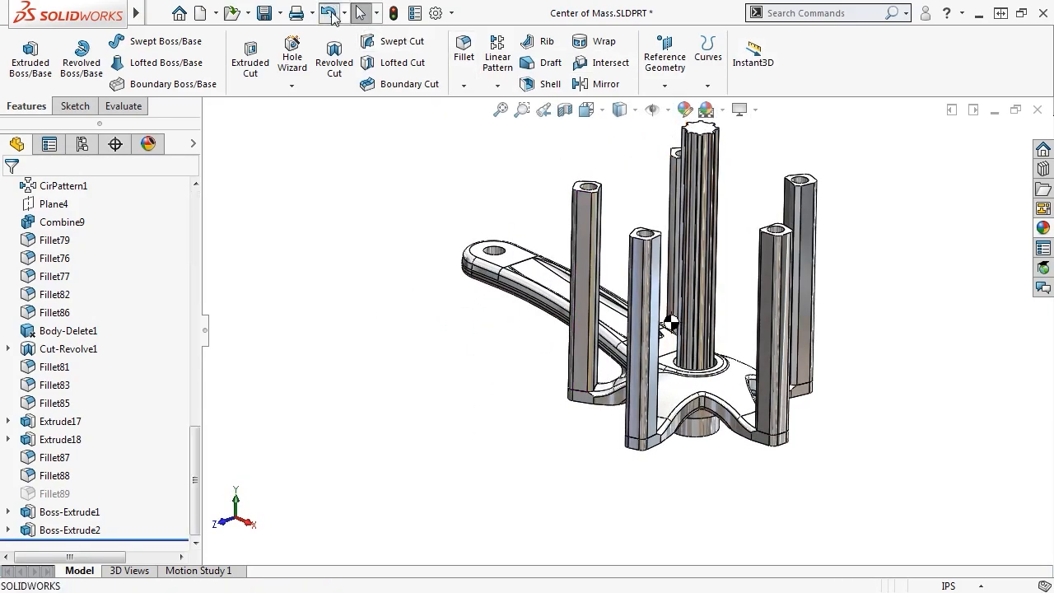
Undo both boss height changes and restore the isometric view.
left_click(331, 18)
left_click(331, 18)
middle_click_drag(329, 410, 367, 378)
key("ctrl+7")
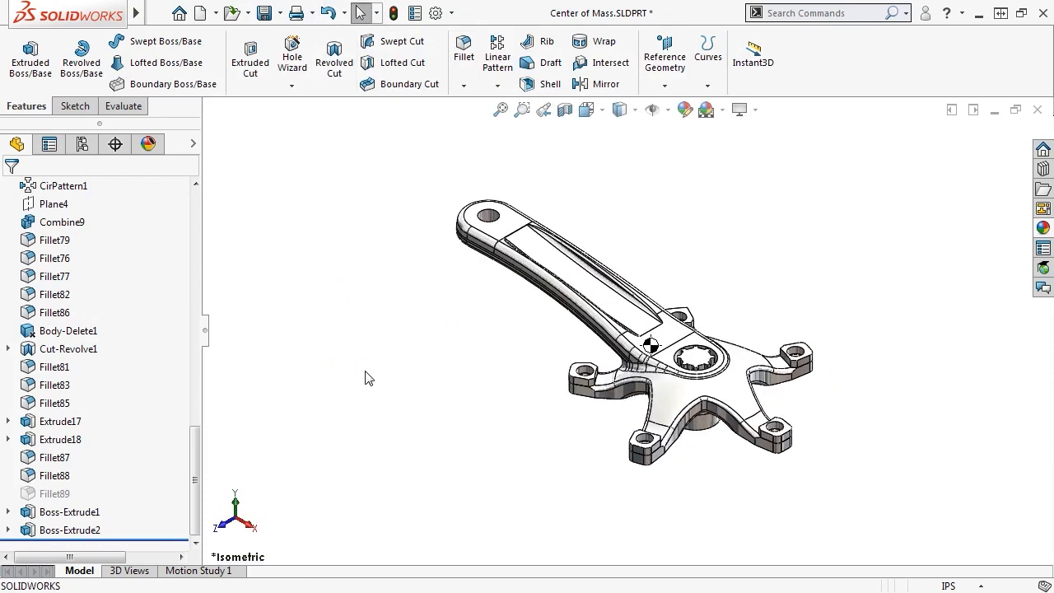
Check the center of mass coordinates in the part's Mass Properties report.
left_click(146, 108)
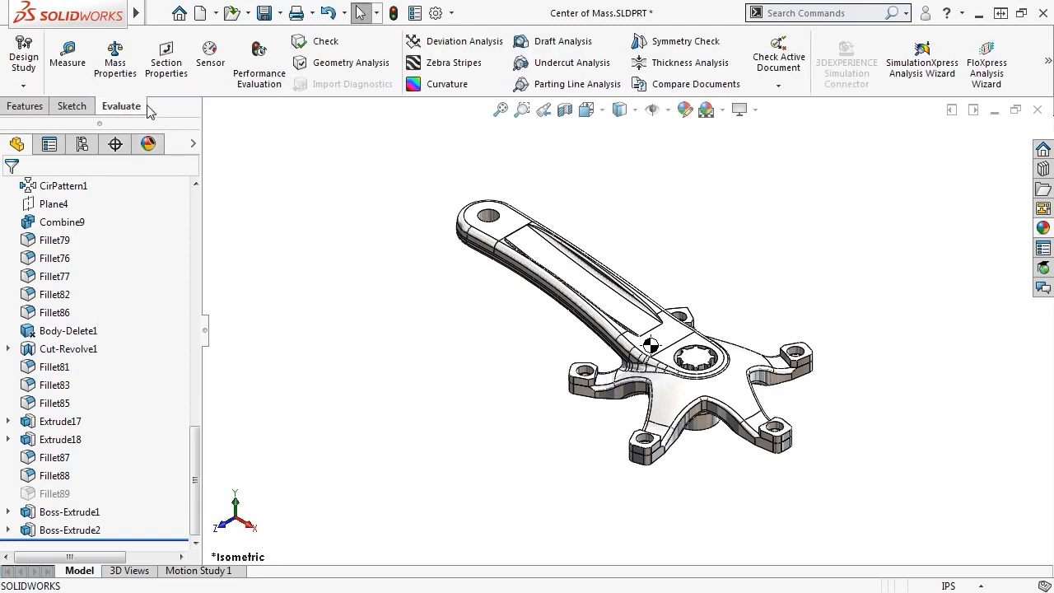
left_click(128, 80)
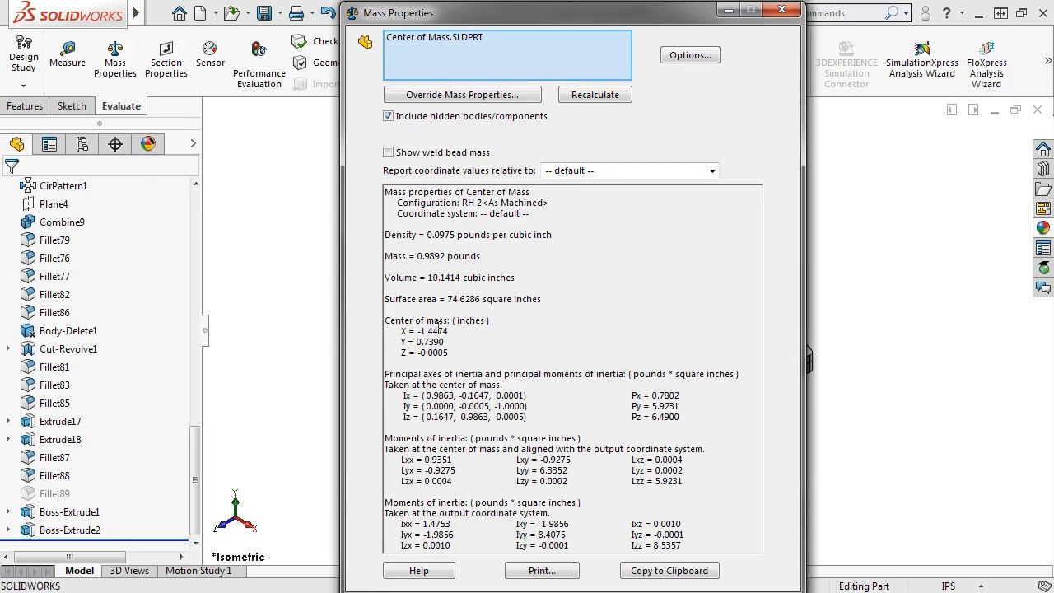
left_click(790, 10)
Hide the Center of Mass marker and show it again.
scroll(146, 370, "up", 15)
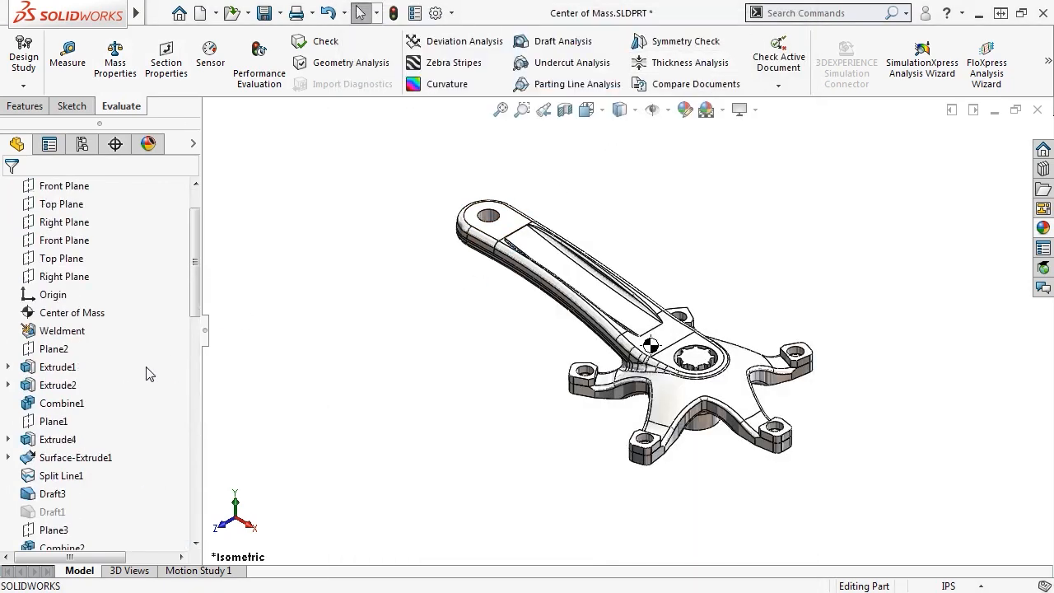
left_click(104, 364)
left_click(116, 337)
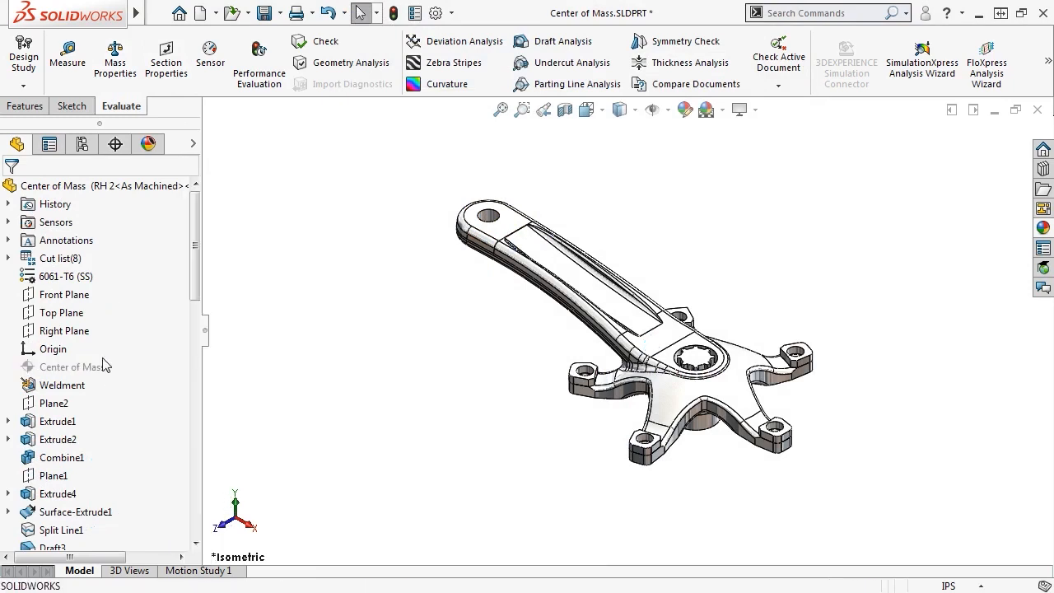
left_click(101, 366)
left_click(116, 334)
Measure the distance from the Center of Mass to the arc edge at the tip of a spider arm.
left_click(60, 67)
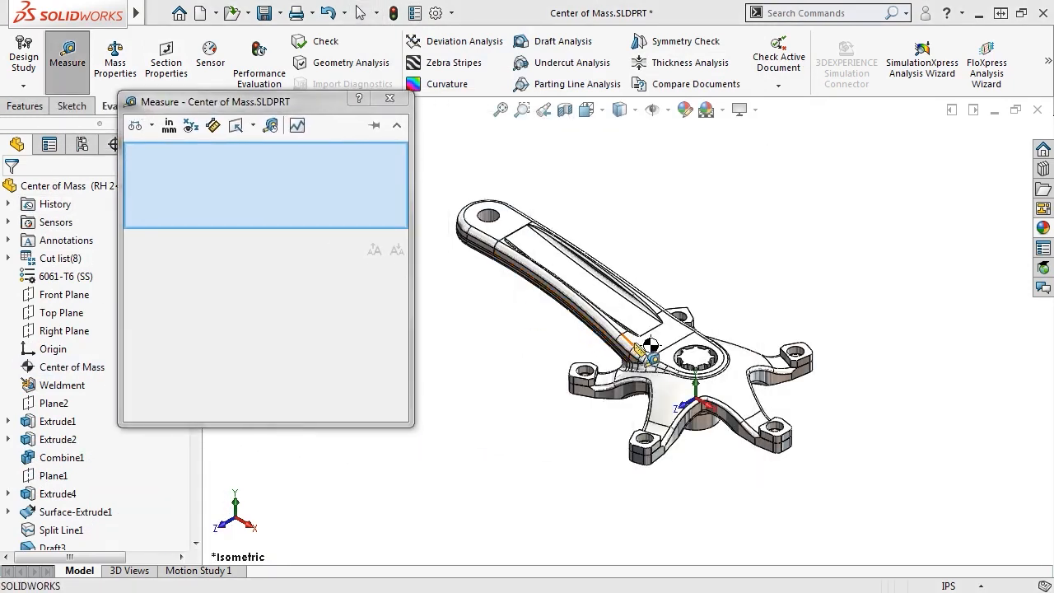
left_click(651, 345)
left_click(782, 422)
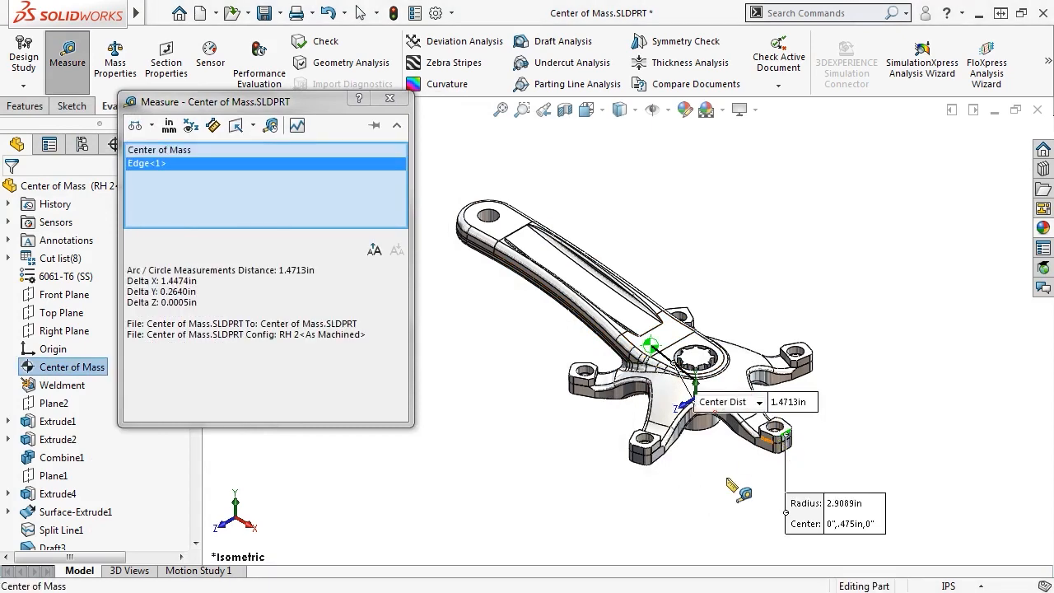
middle_click_drag(782, 422, 722, 432)
Measure the distance from the Center of Mass to the round hole at the far end of the crank arm.
left_click(722, 433)
left_click(650, 338)
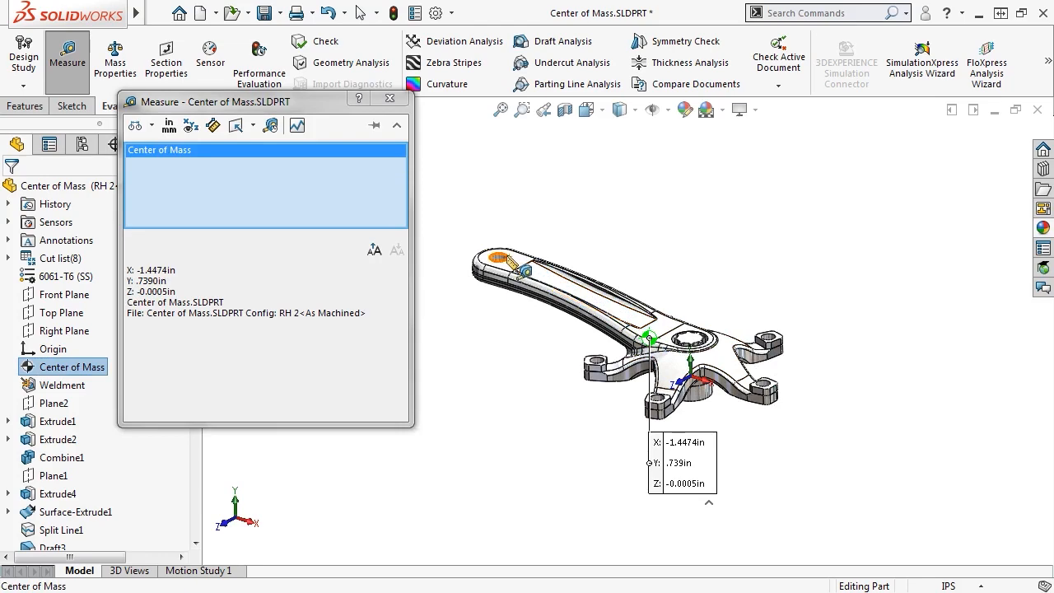
left_click(498, 262)
middle_click_drag(510, 416, 568, 370)
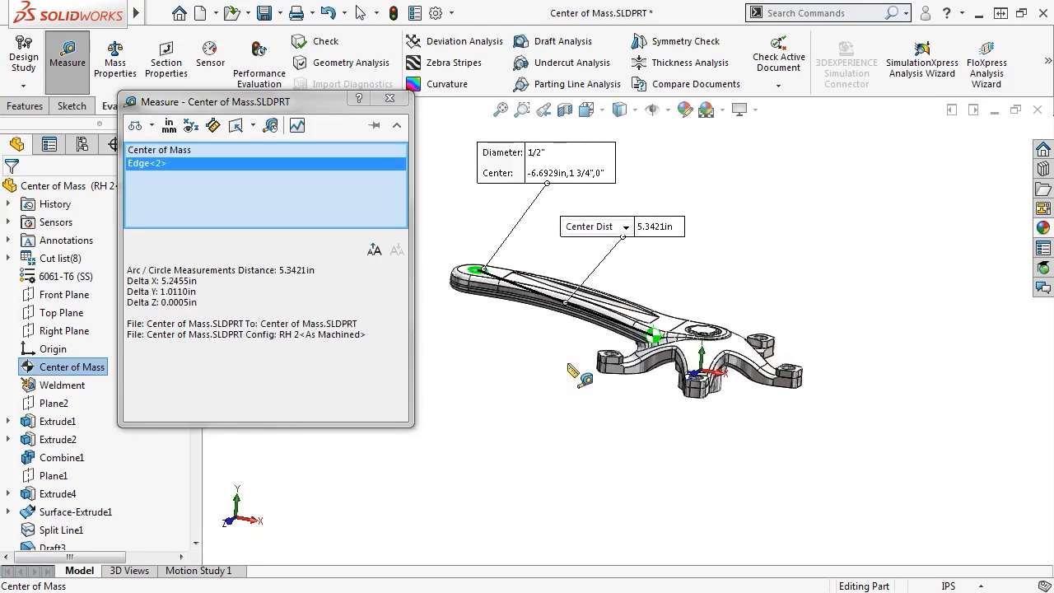
key("Escape")
key("ctrl+7")
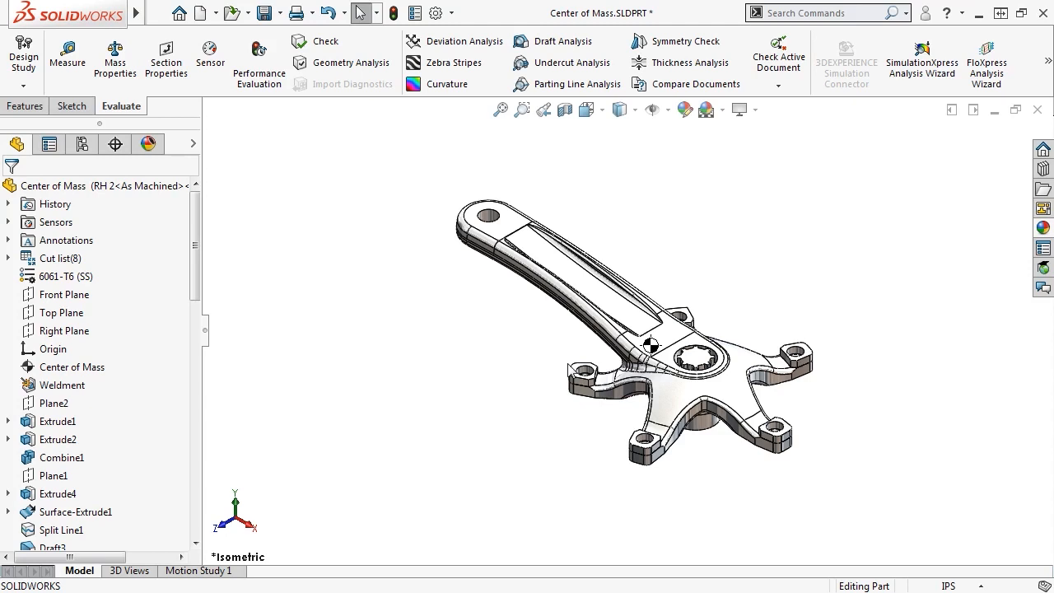
Create a Center of Mass Reference Point from the Center of Mass feature and inspect it on the crank arm.
left_click(103, 367)
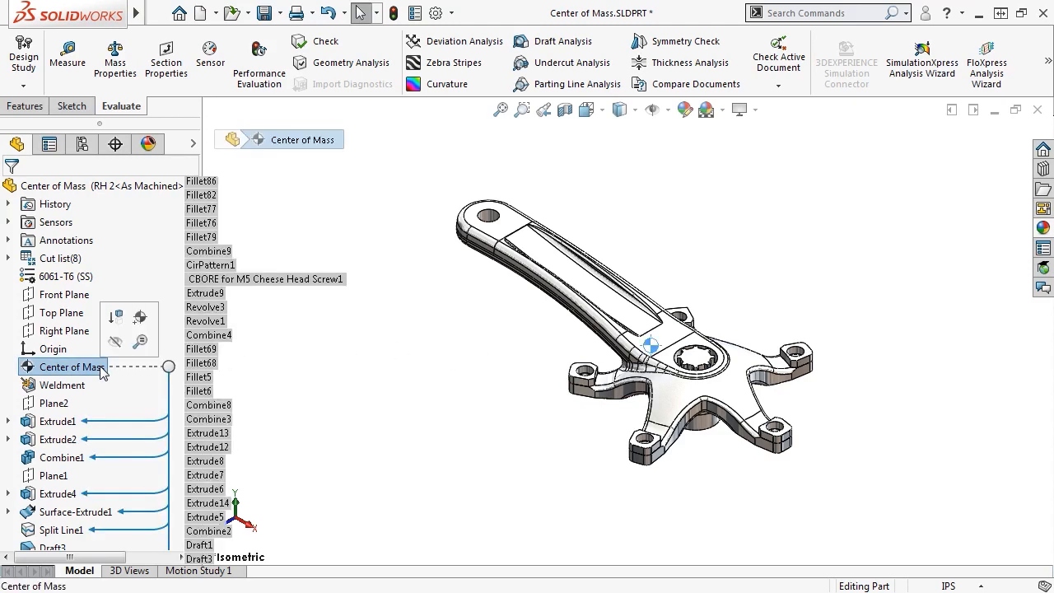
left_click(140, 322)
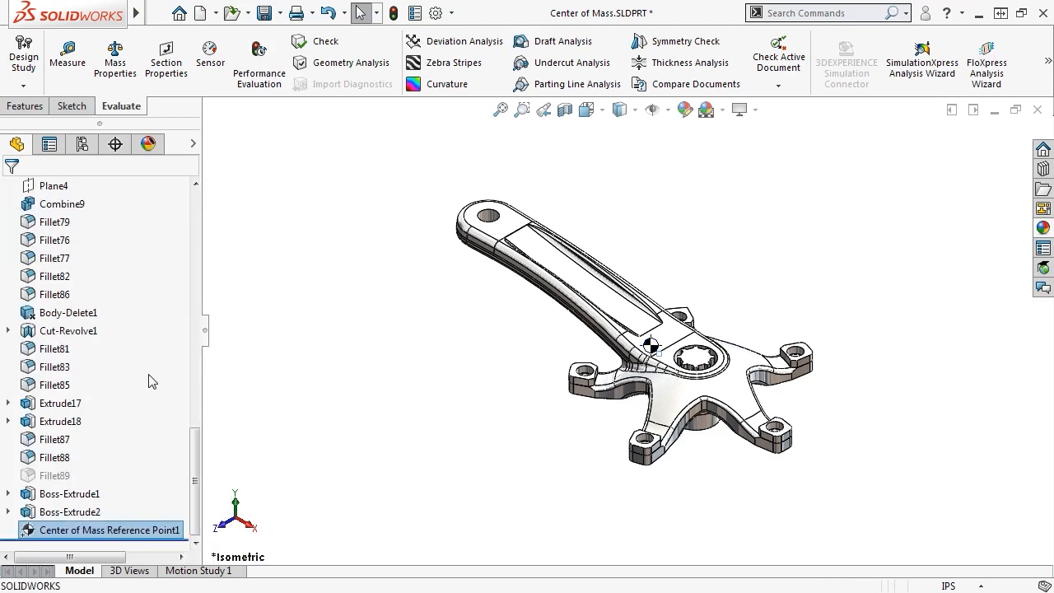
mouse_move(167, 533)
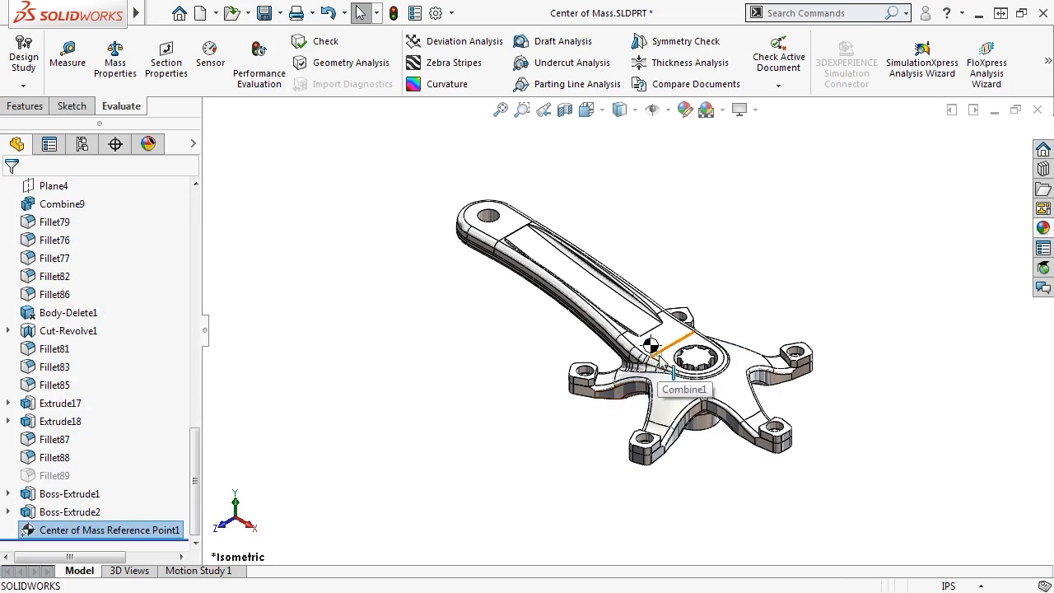
scroll(661, 362, "down", 5)
scroll(659, 362, "down", 2)
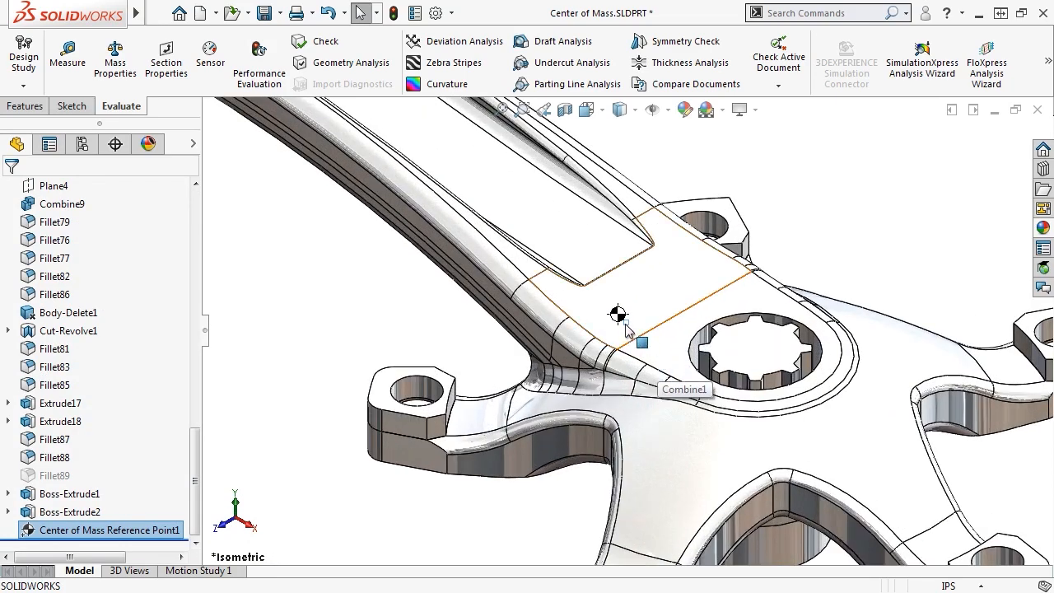
key("f")
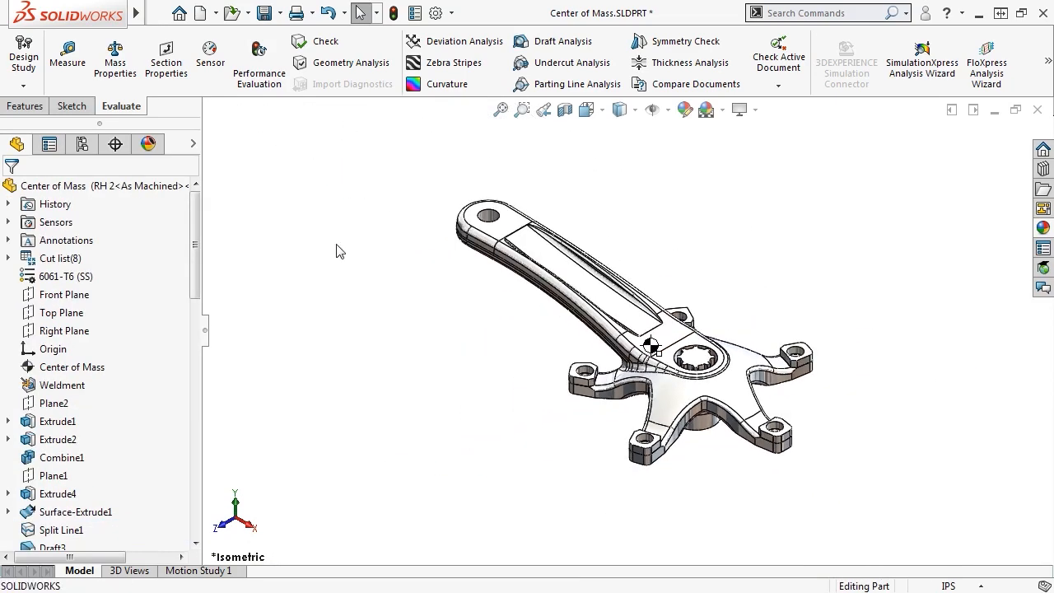
Turn on Instant3D and extend the splined center boss far below the crank arm.
left_click(39, 111)
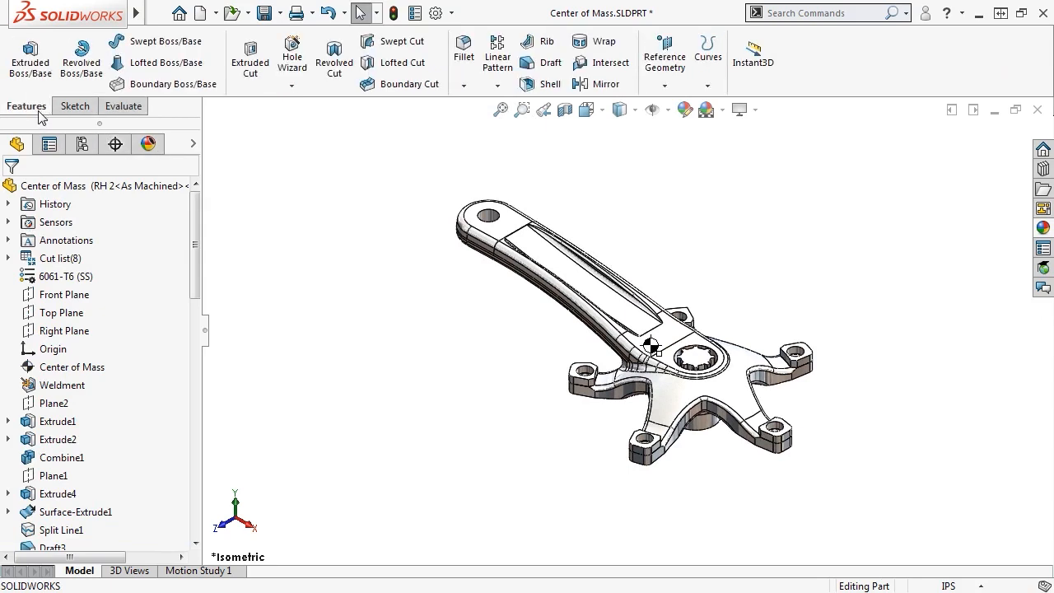
left_click(752, 89)
left_click(700, 362)
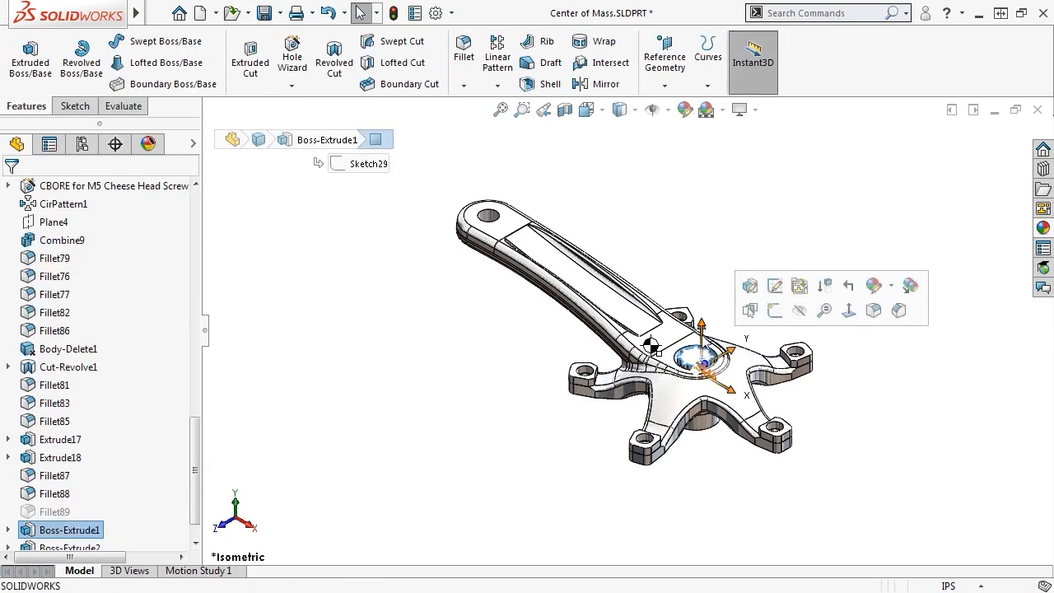
left_click_drag(702, 367, 683, 539)
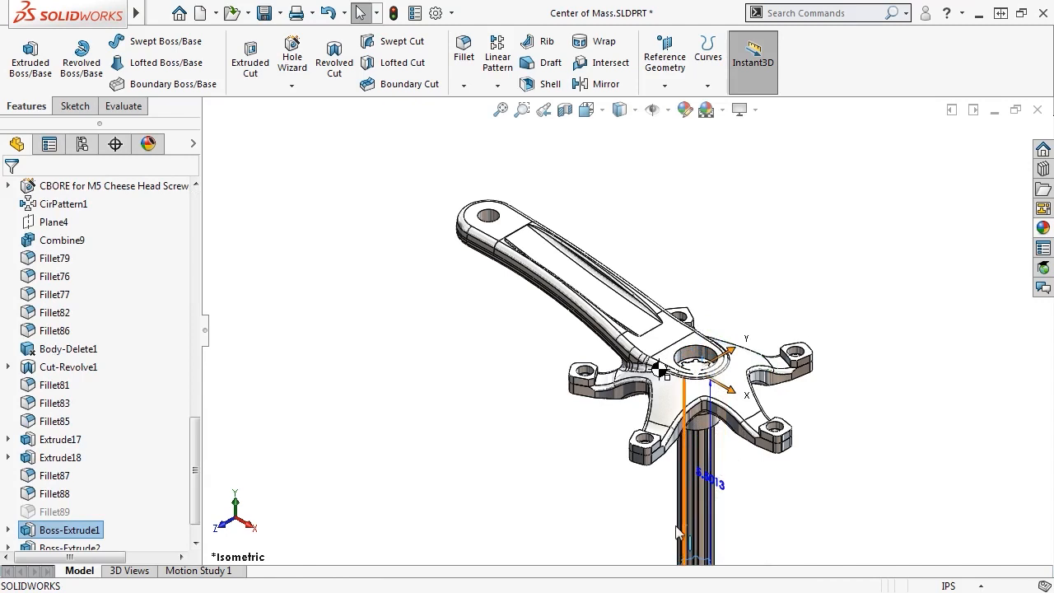